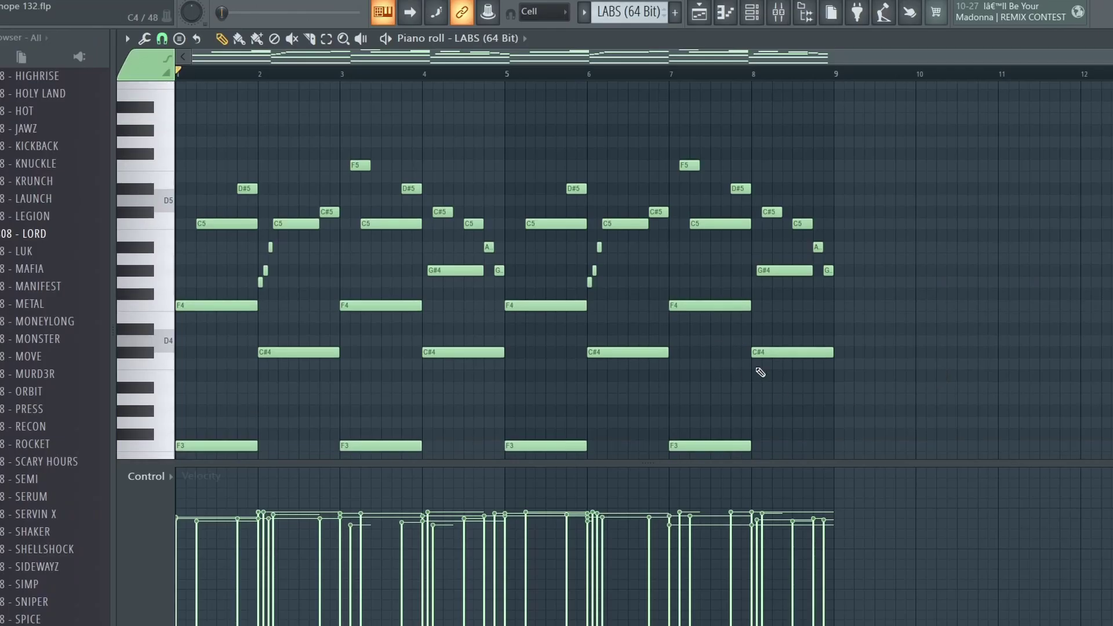
Step: Review the LABS channel's piano notes and open its instrument to show the sound in use
scroll(755, 372, "down", 1)
scroll(640, 343, "down", 1)
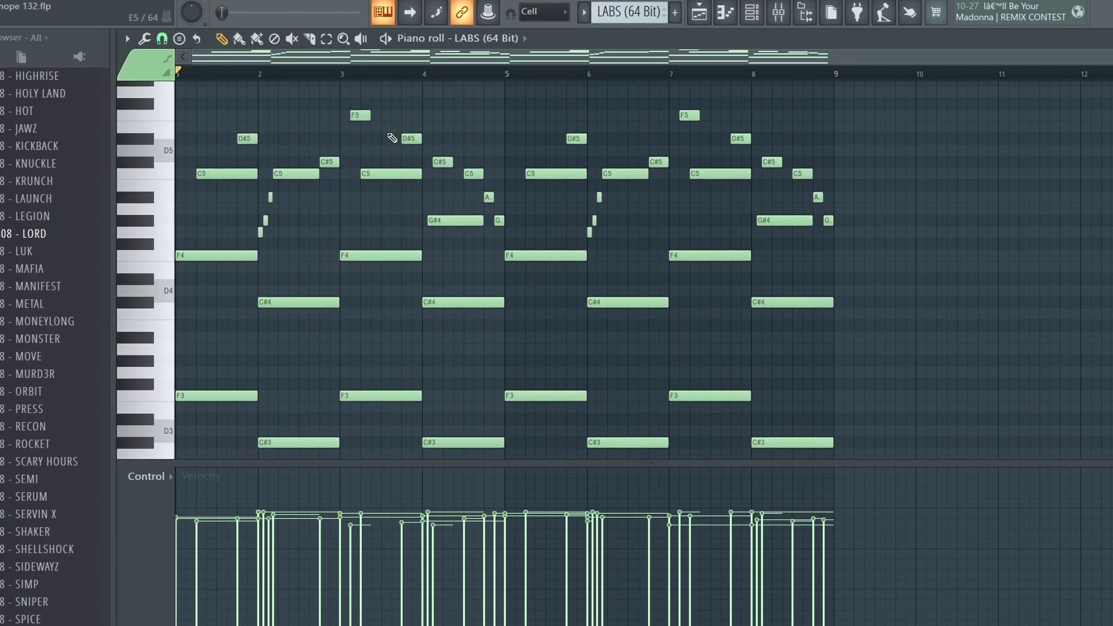
left_click(763, 12)
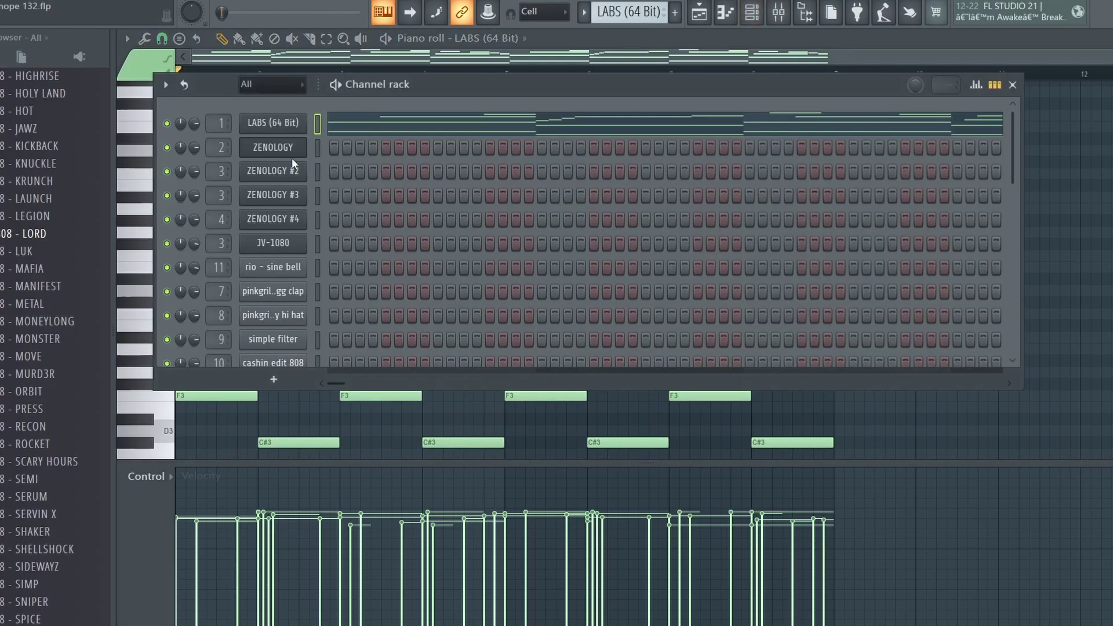
left_click(272, 125)
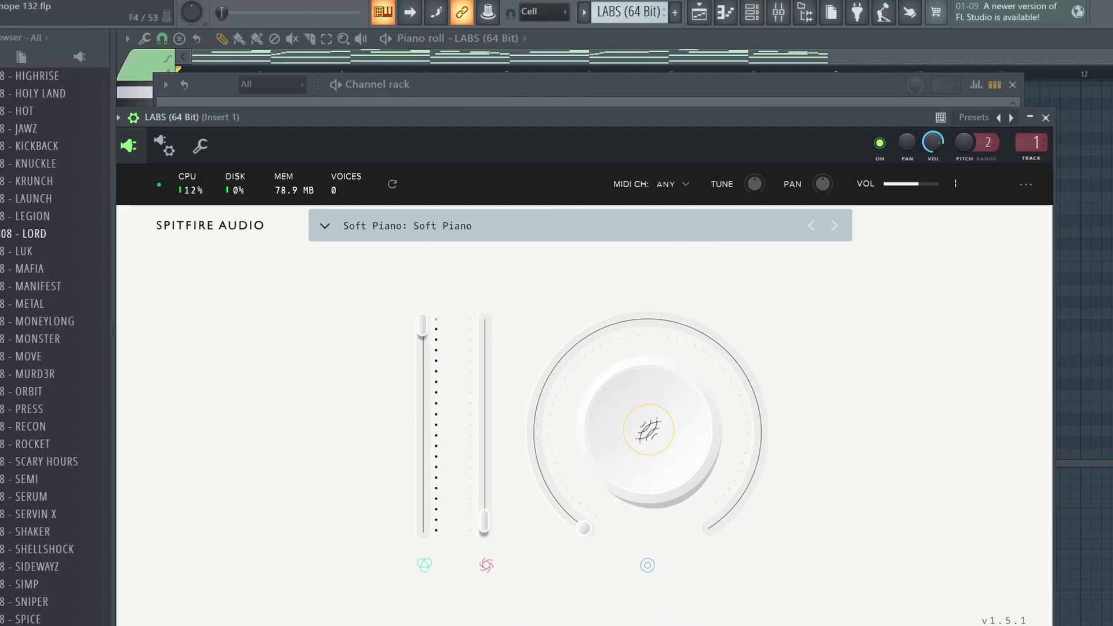
key("F7")
Step: Return to the LABS piano roll, bring the whole melody into view and play it back
scroll(653, 366, "down", 1)
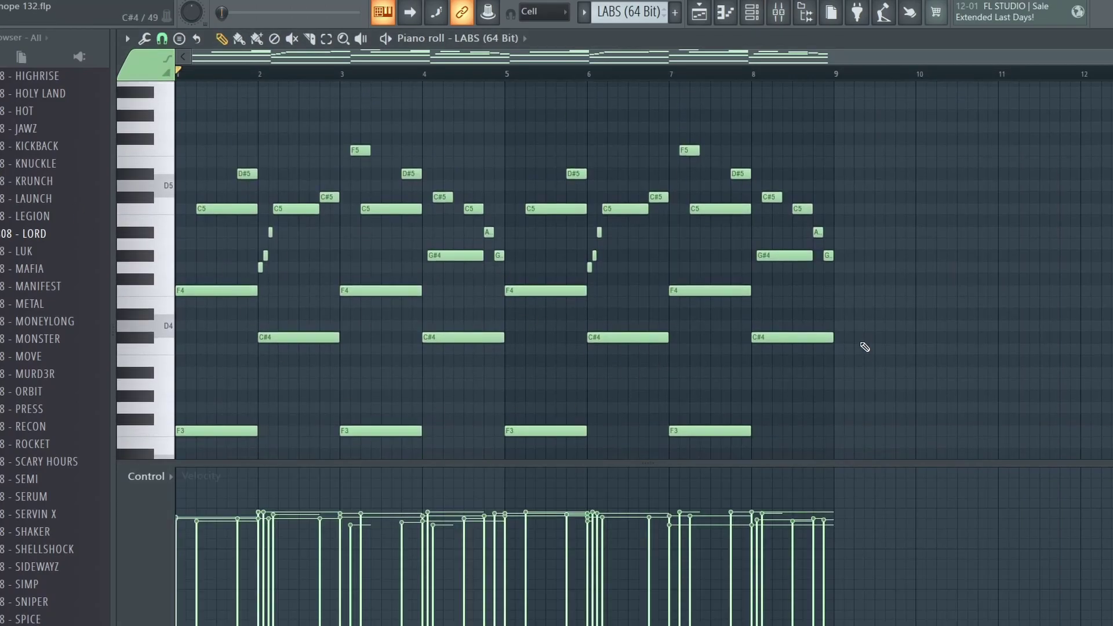
scroll(857, 333, "up", 1)
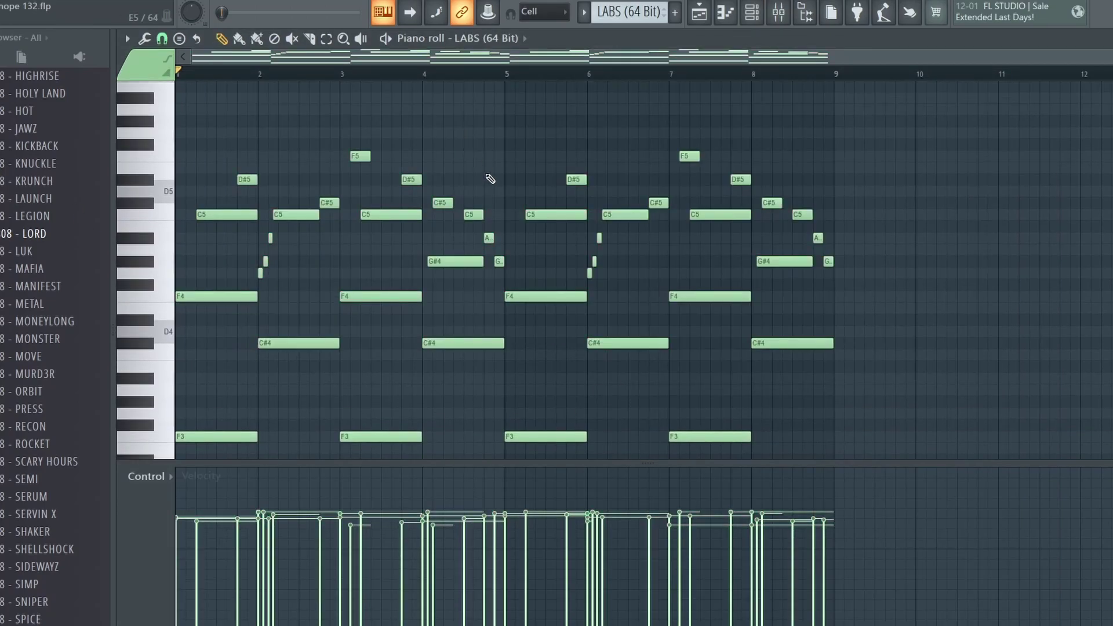
scroll(490, 178, "down", 1)
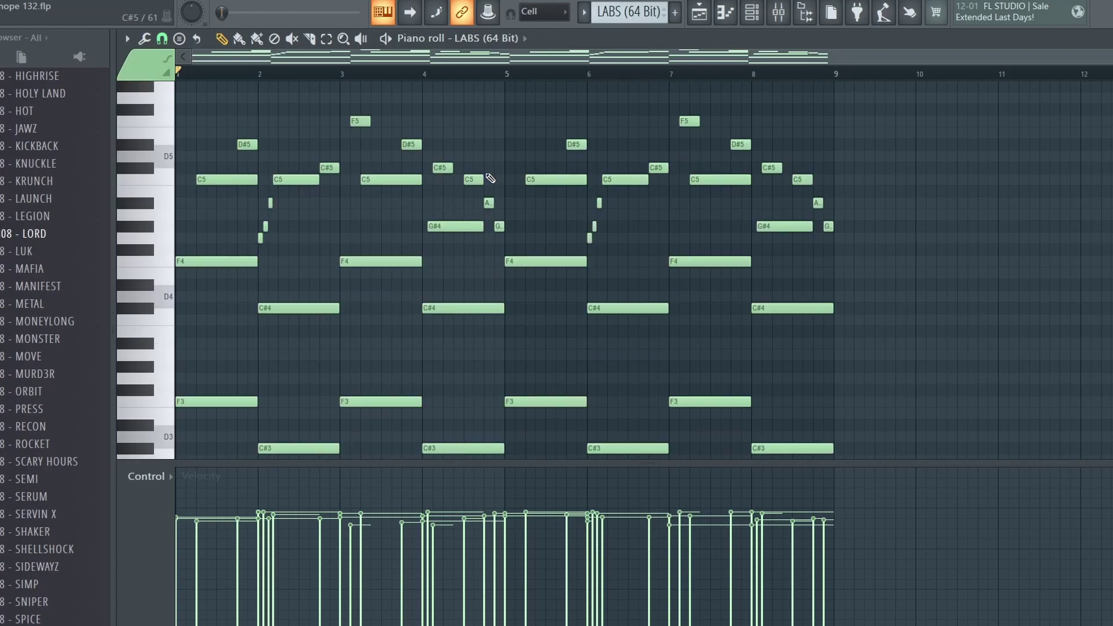
key("space")
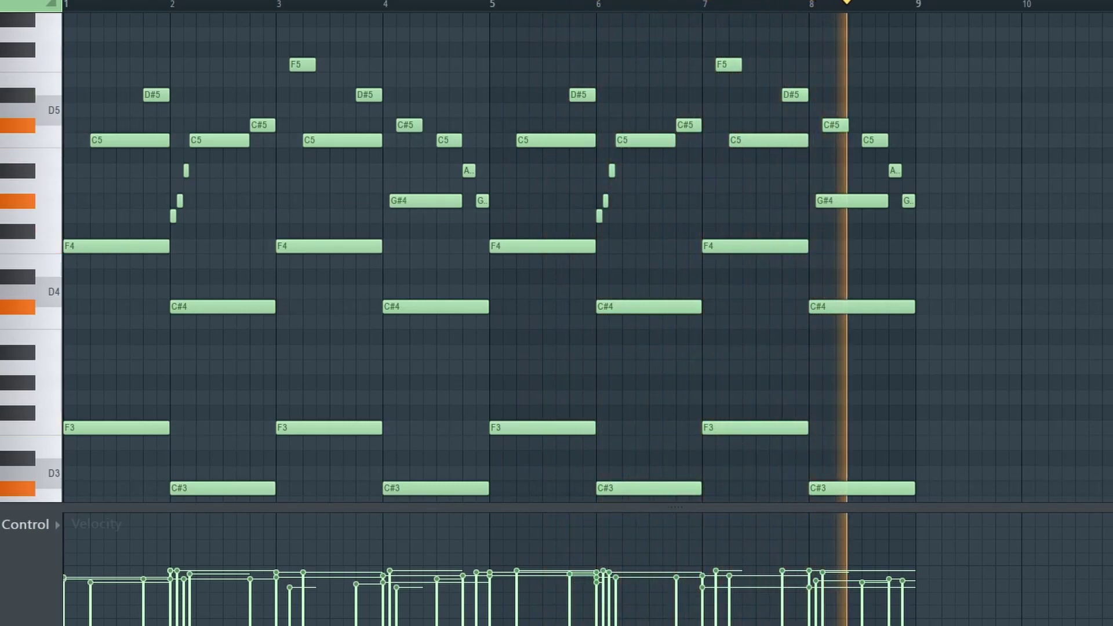
key("space")
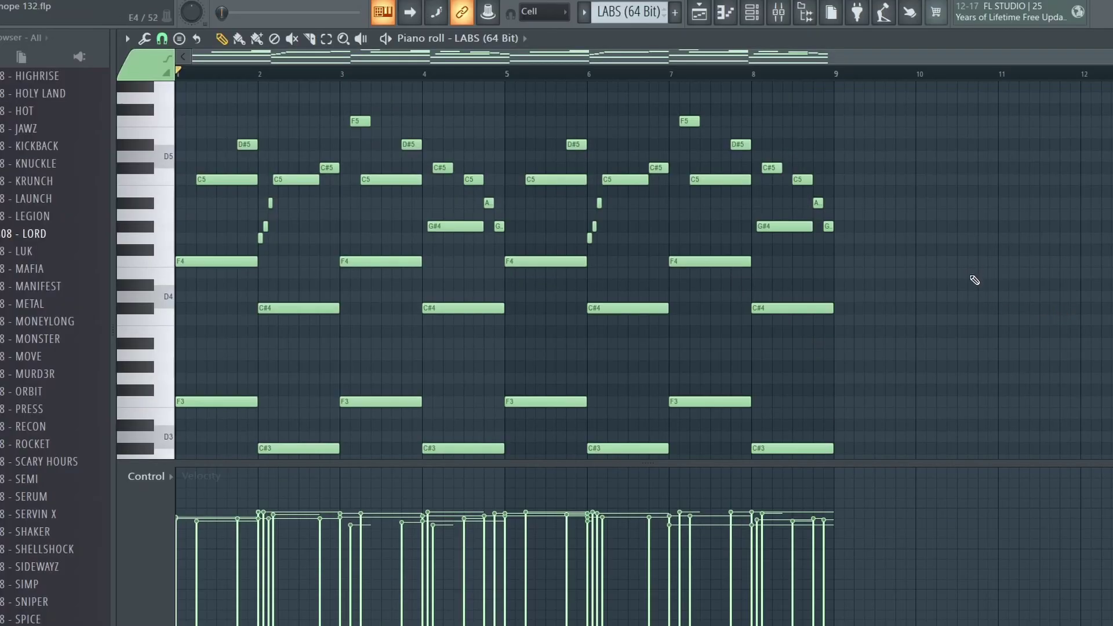
Step: Open the ZENOLOGY #2 instrument to show its preset, then play its pattern in the piano roll
left_click(779, 11)
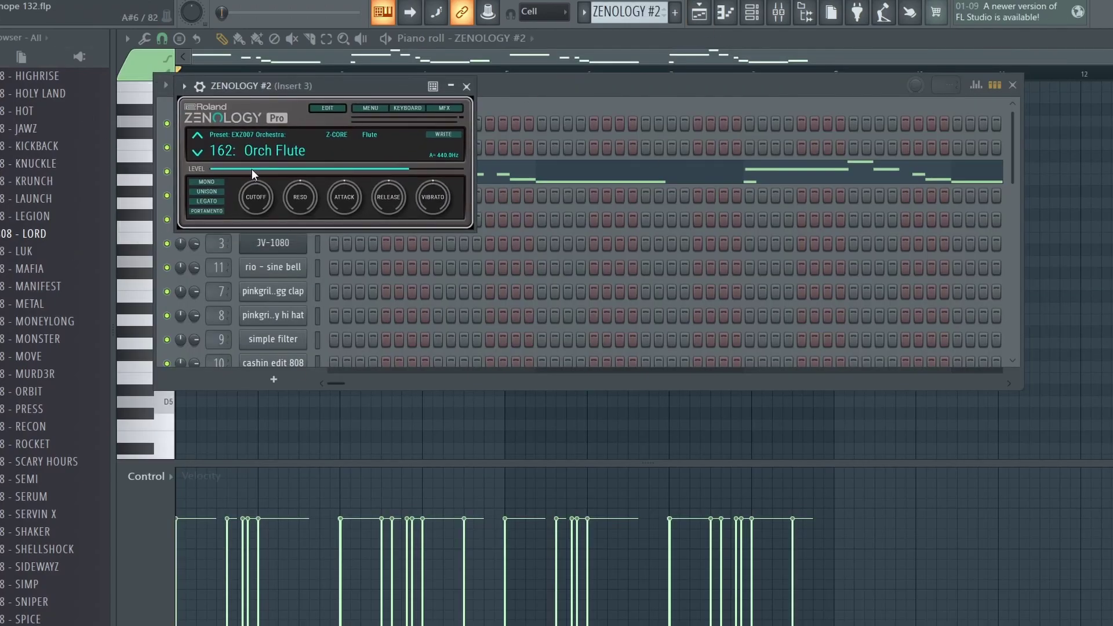
key("F7")
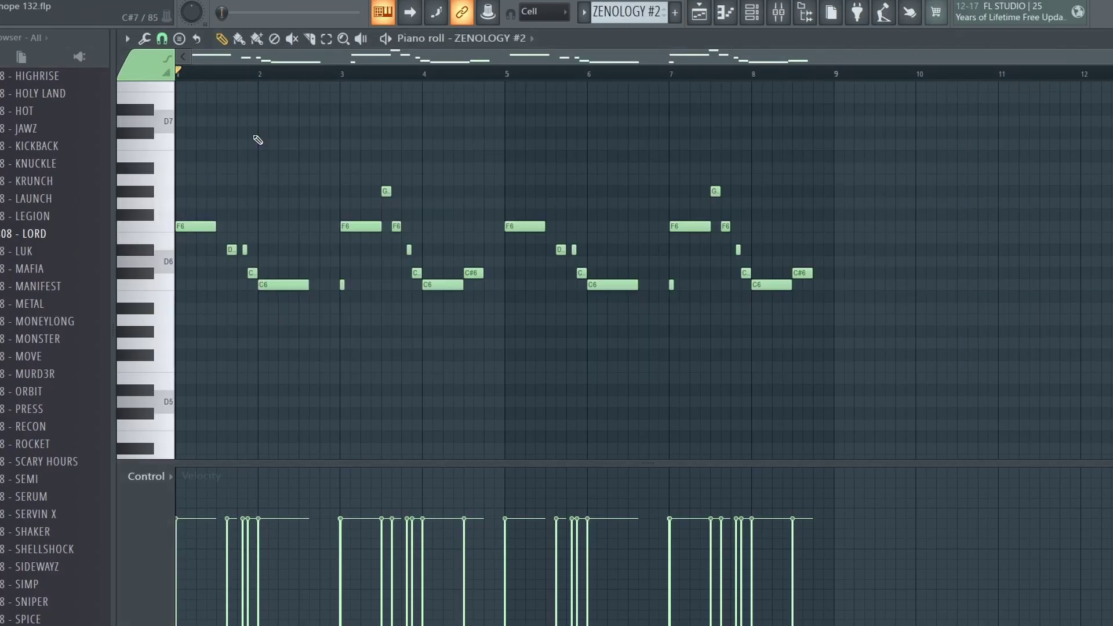
key("space")
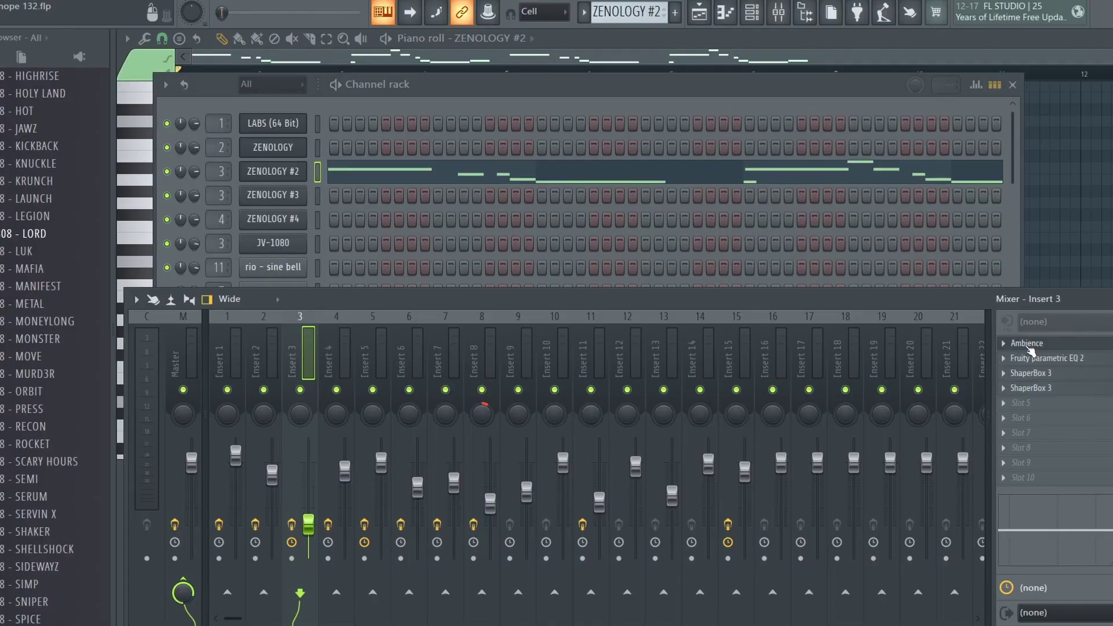
Step: Inspect the effects on mixer Insert 3: Ambience, Fruity parametric EQ 2 and both ShaperBox 3 instances
left_click(1027, 344)
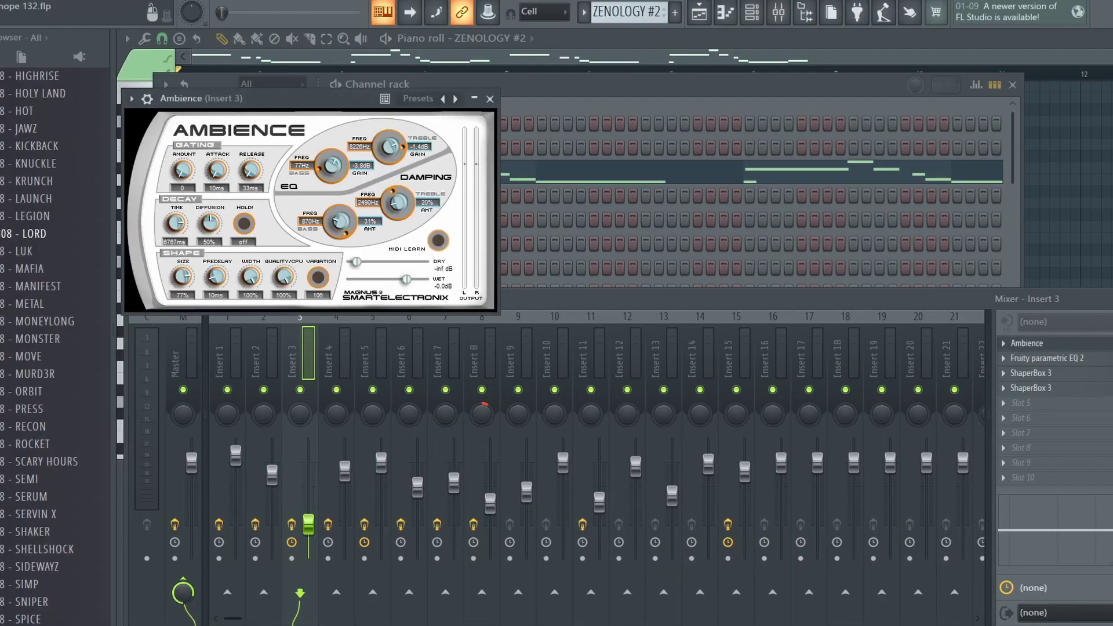
left_click(1088, 361)
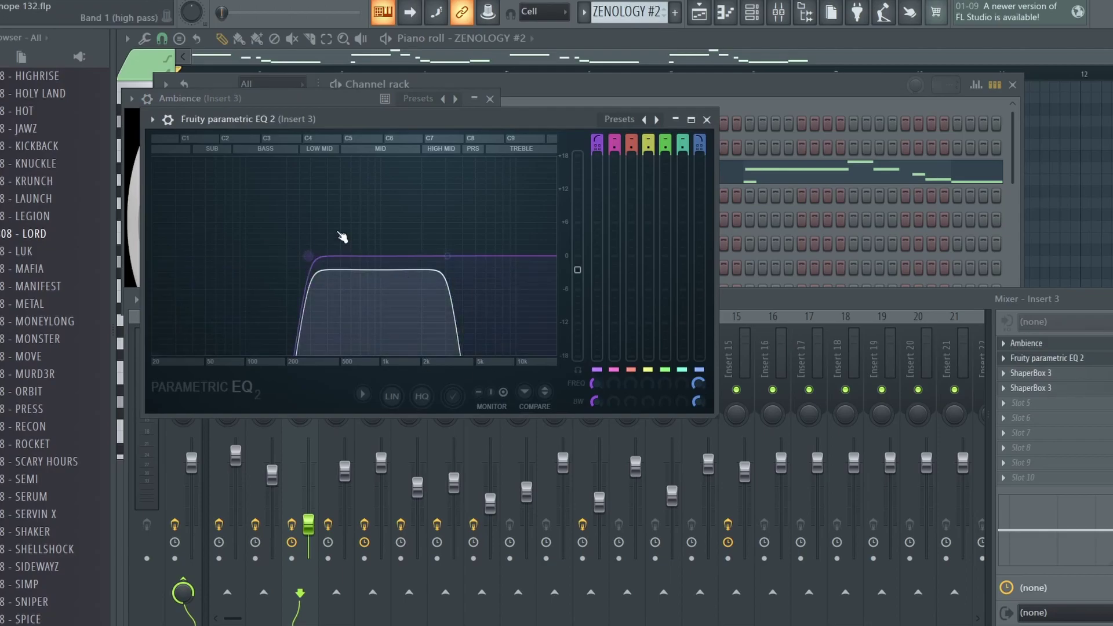
left_click(1031, 373)
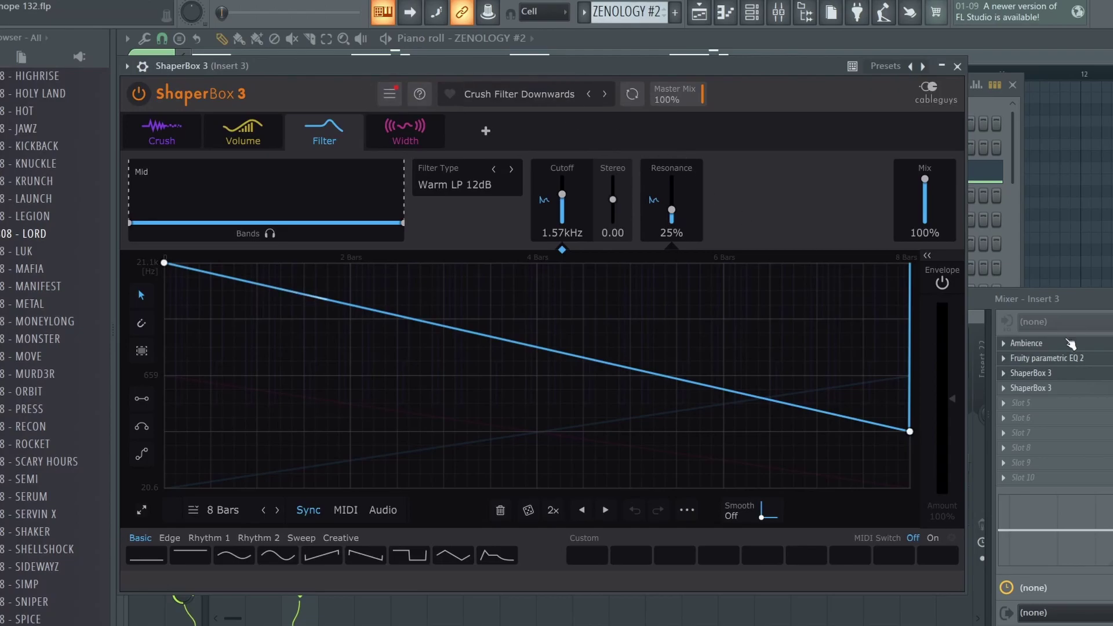
left_click(1030, 387)
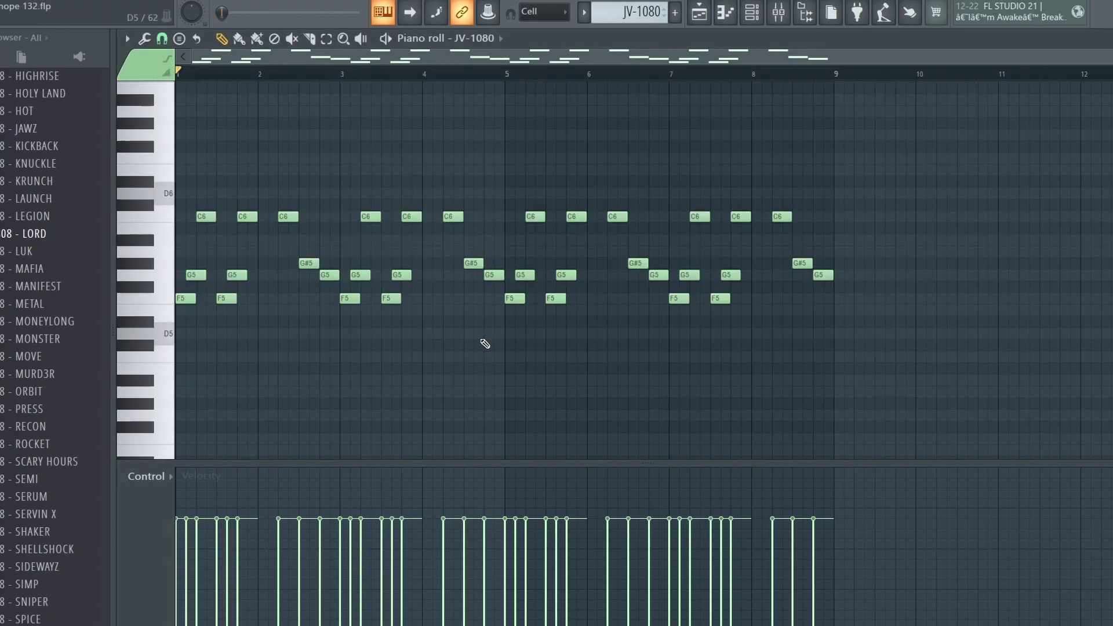
Step: Play back the JV-1080 pattern in the piano roll
key("space")
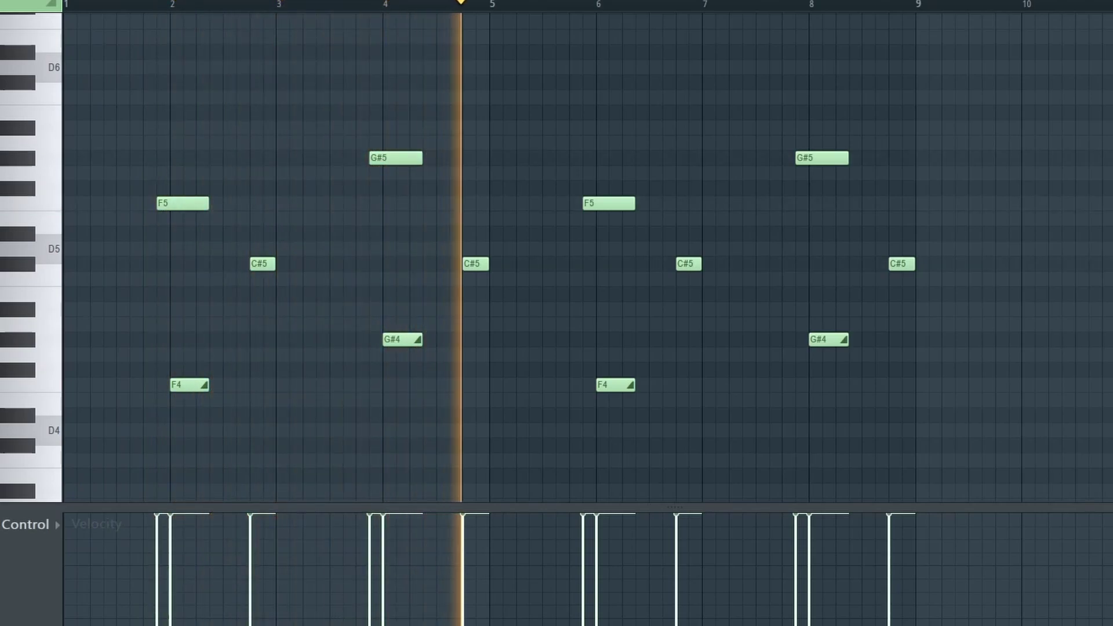
Step: Open the ZENOLOGY channel's instrument to show its preset, then play its pattern in the piano roll
left_click(752, 12)
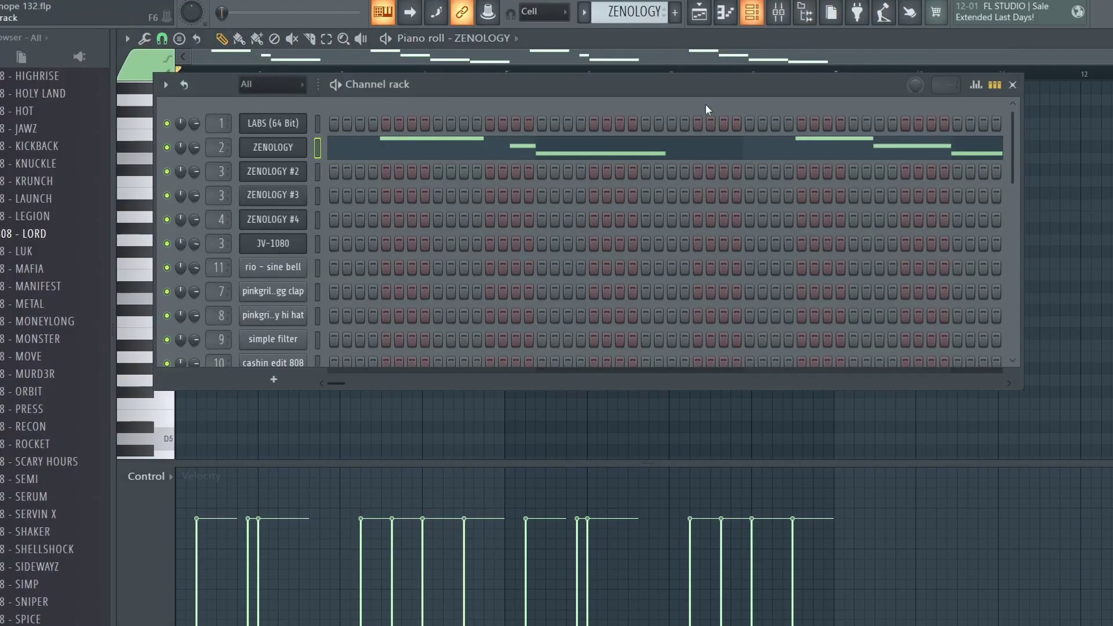
left_click(259, 149)
left_click_drag(392, 244, 388, 215)
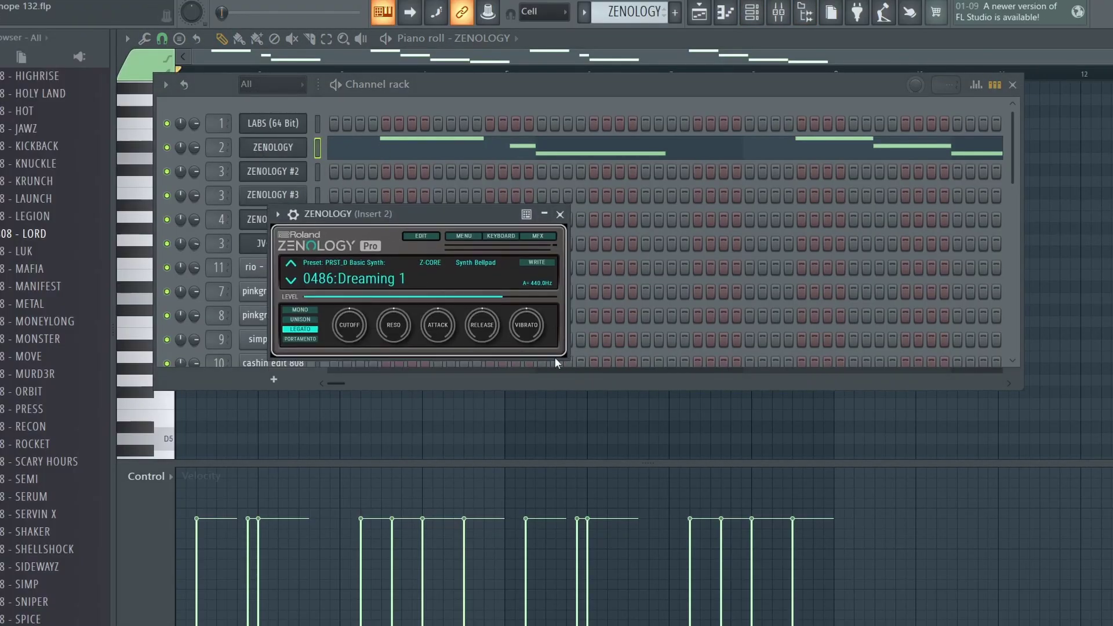
left_click(1045, 241)
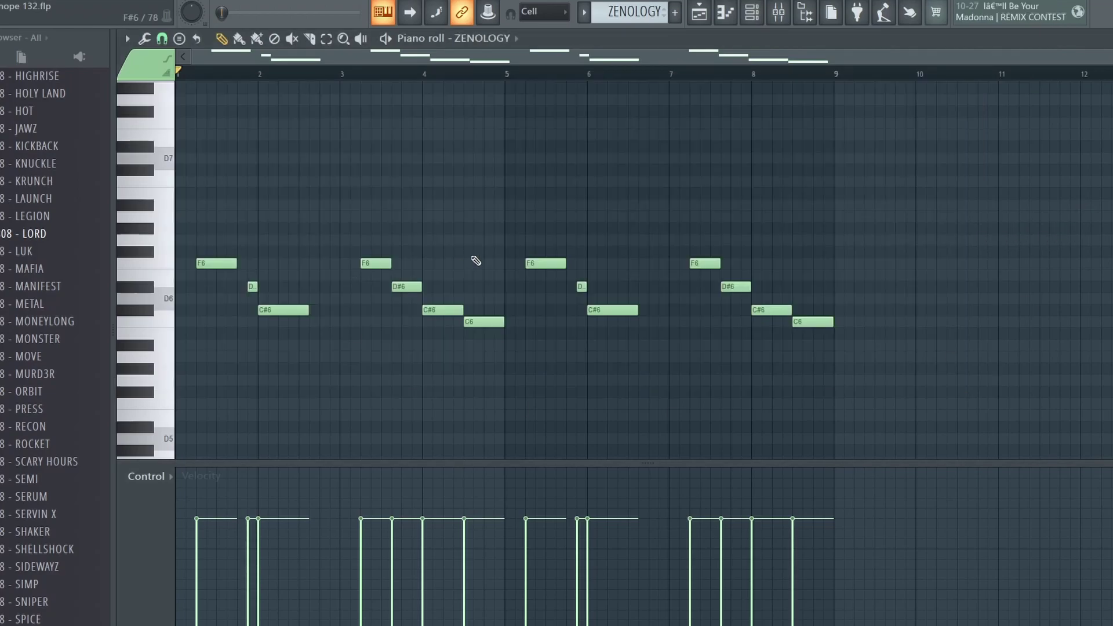
scroll(362, 303, "down", 3)
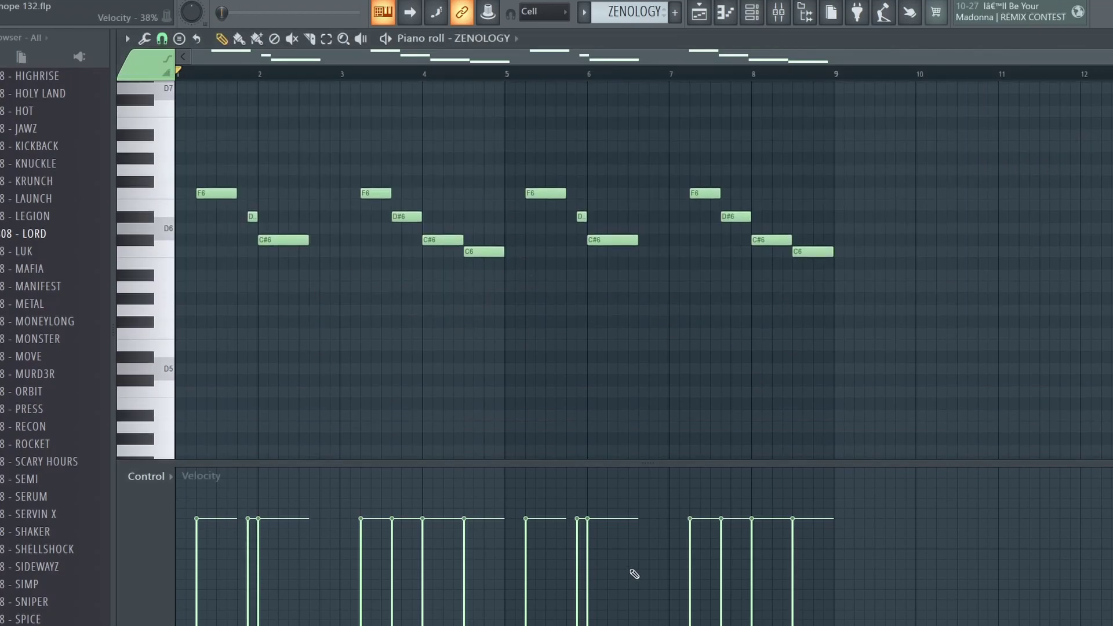
key("space")
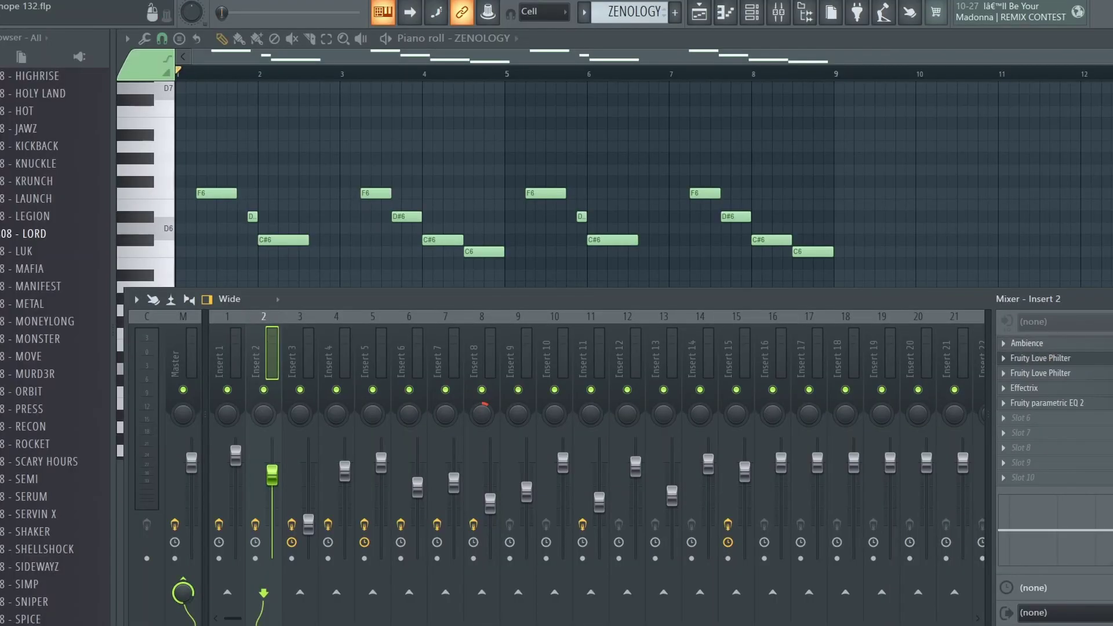
Step: Inspect the effects on mixer Insert 2: Ambience, both Fruity Love Philters, Effectrix with its Phaser settings, and Fruity parametric EQ 2
left_click(1026, 343)
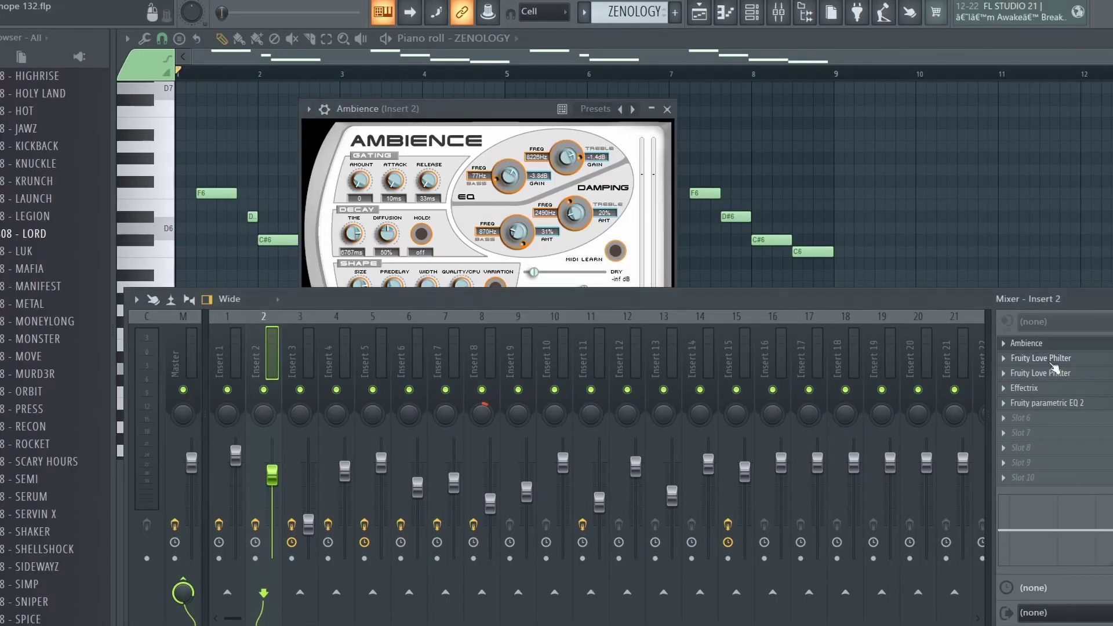
left_click(1037, 358)
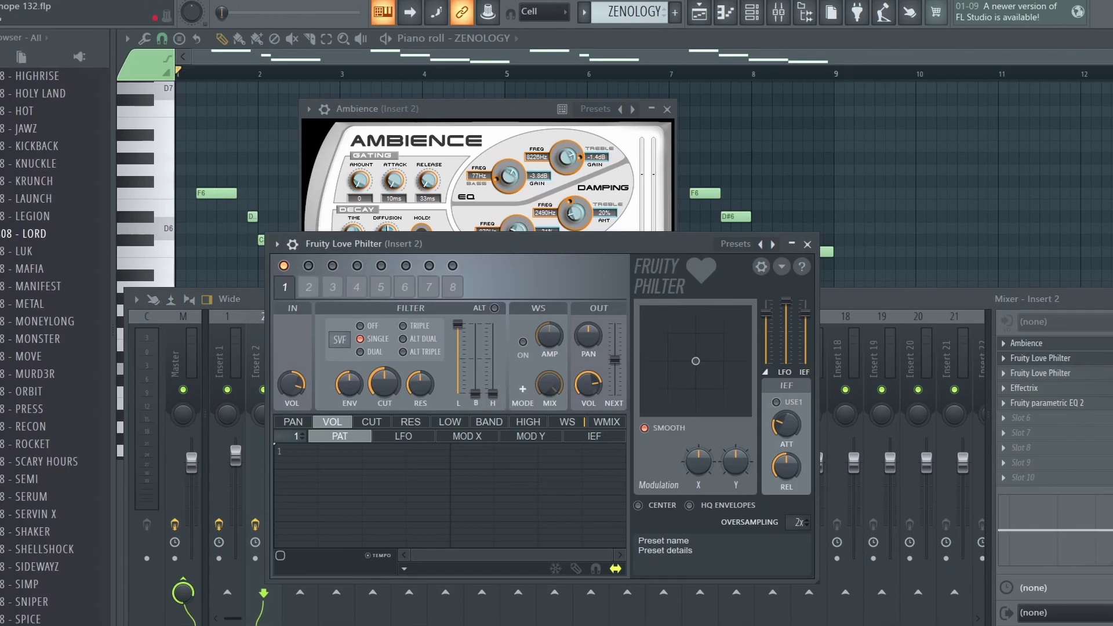
left_click(1065, 376)
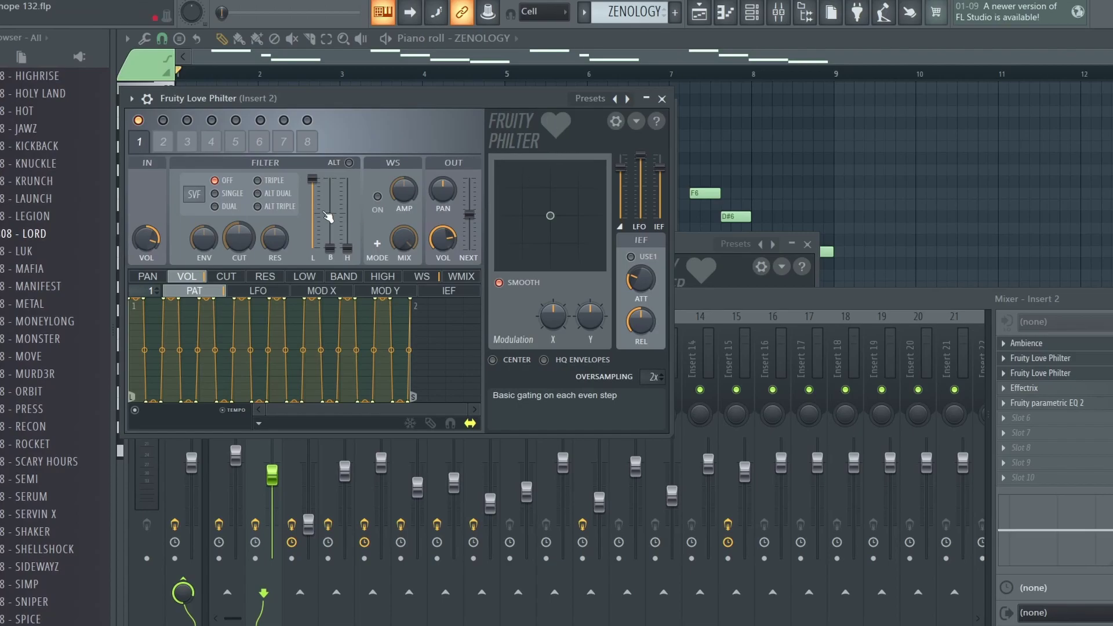
left_click(1046, 389)
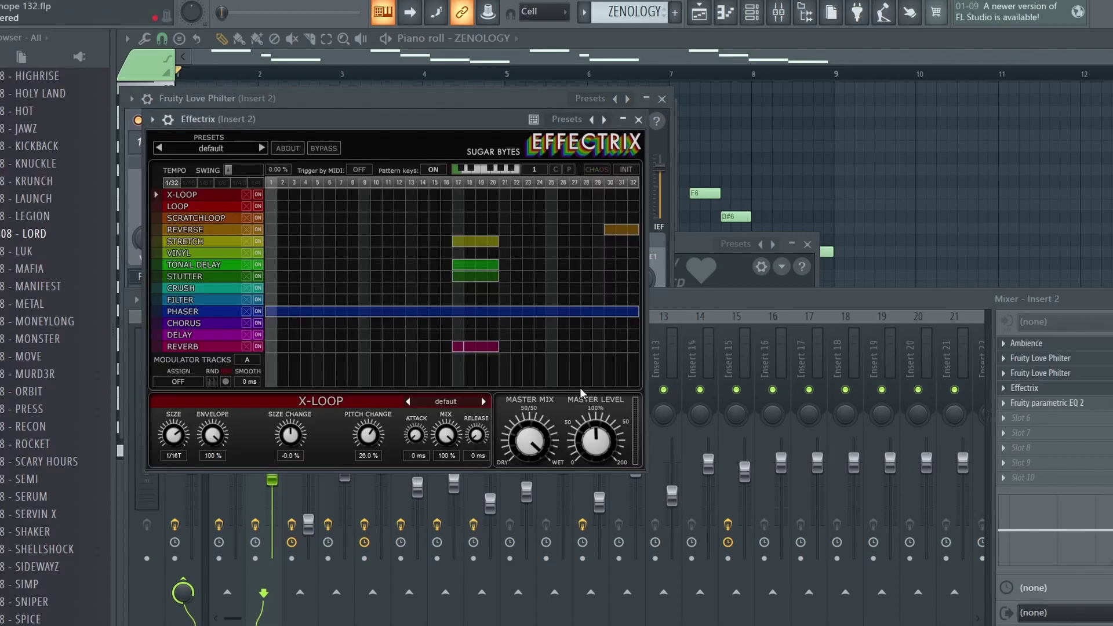
left_click(225, 314)
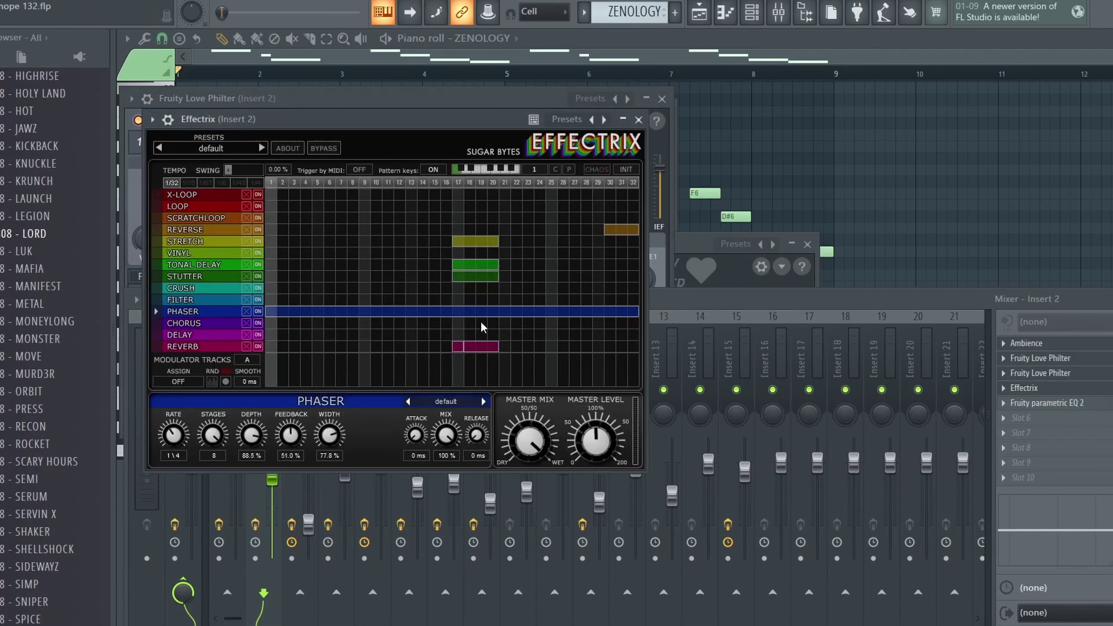
left_click(1047, 402)
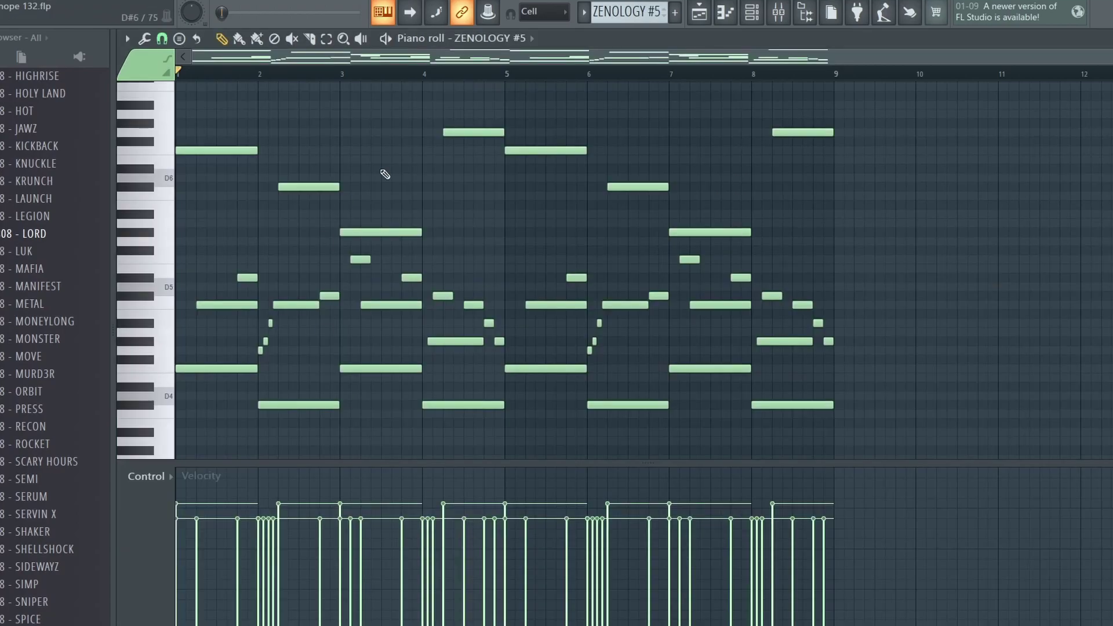
Step: Highlight all ZENOLOGY #5 notes, then point out the long upper notes layered above the main melody
key("ctrl+a")
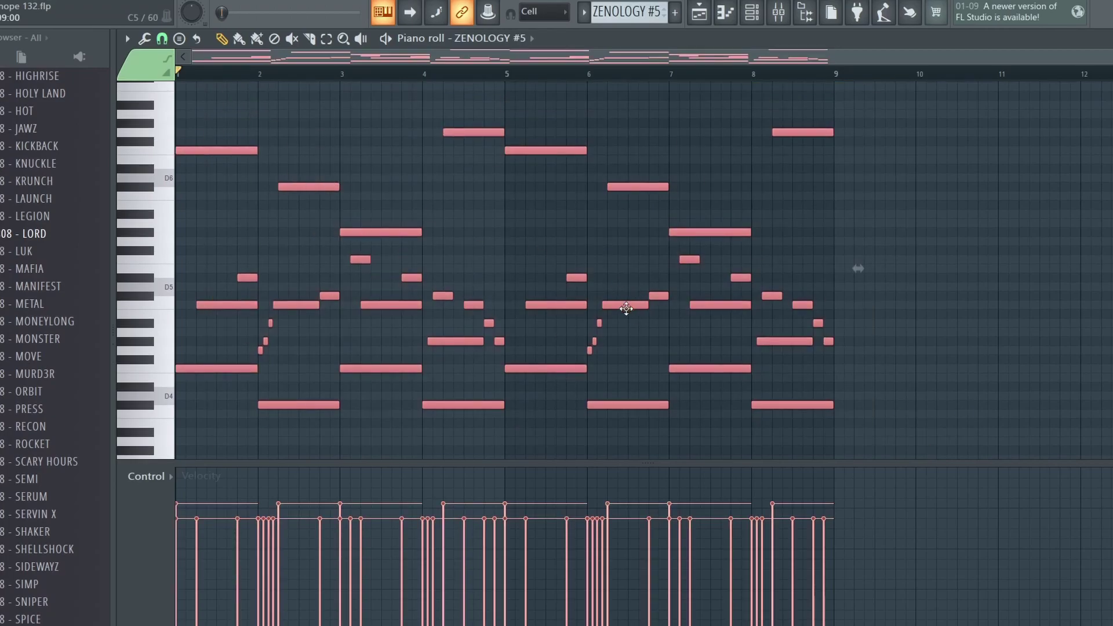
left_click(294, 227)
left_click_drag(223, 129, 392, 194)
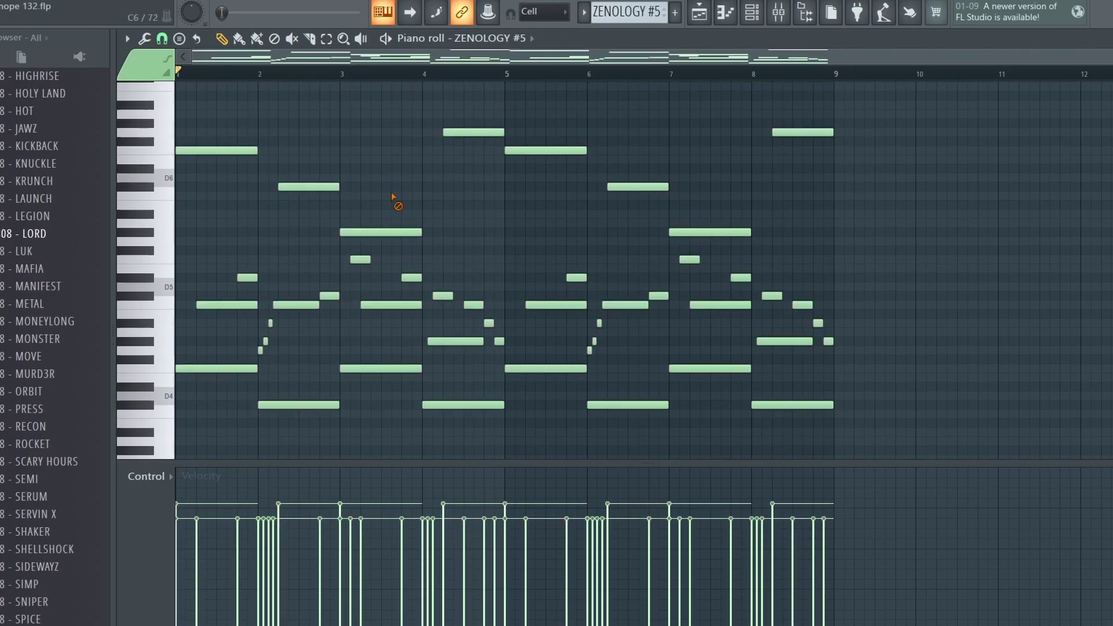
left_click_drag(545, 119, 728, 233)
left_click(788, 144)
Step: Open the ZENOLOGY #5 instrument to show its preset, then play its pattern in the piano roll
left_click(751, 12)
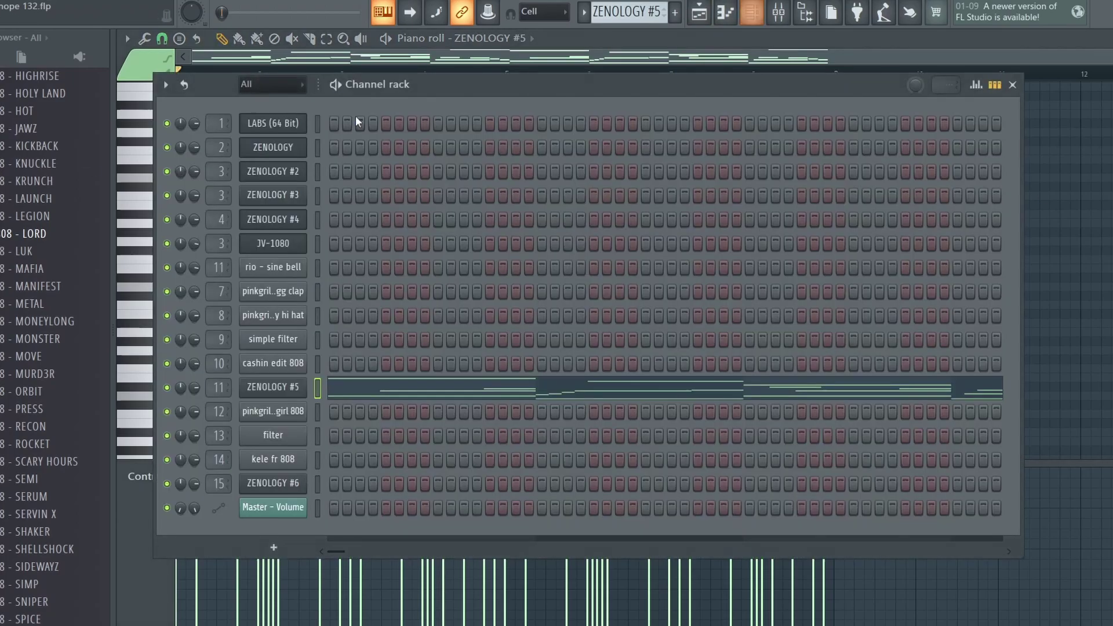
left_click(293, 384)
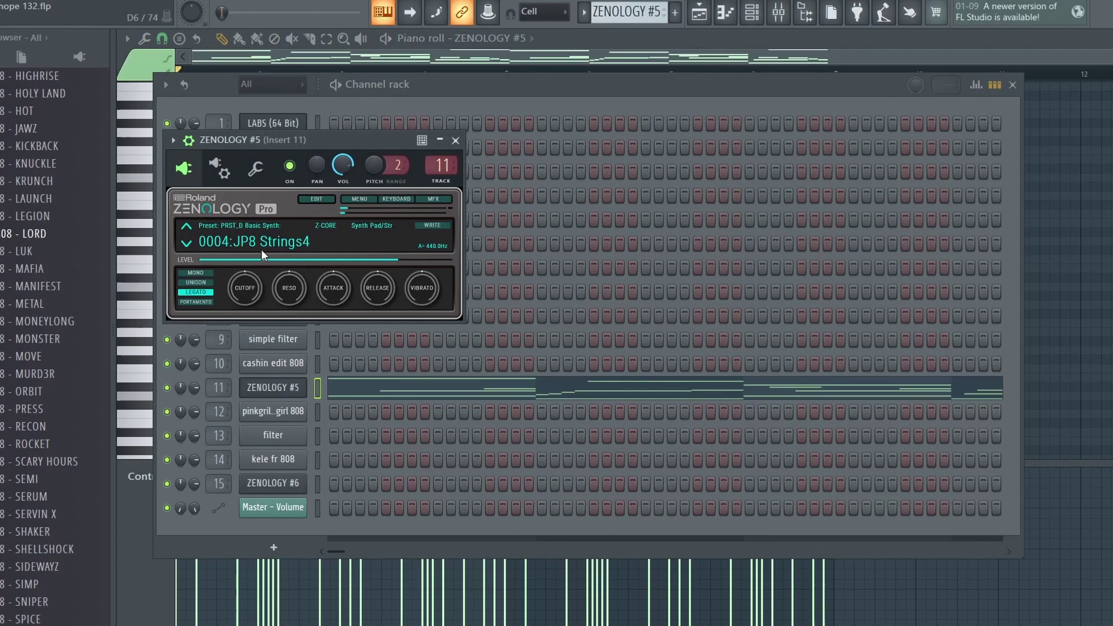
left_click(1058, 217)
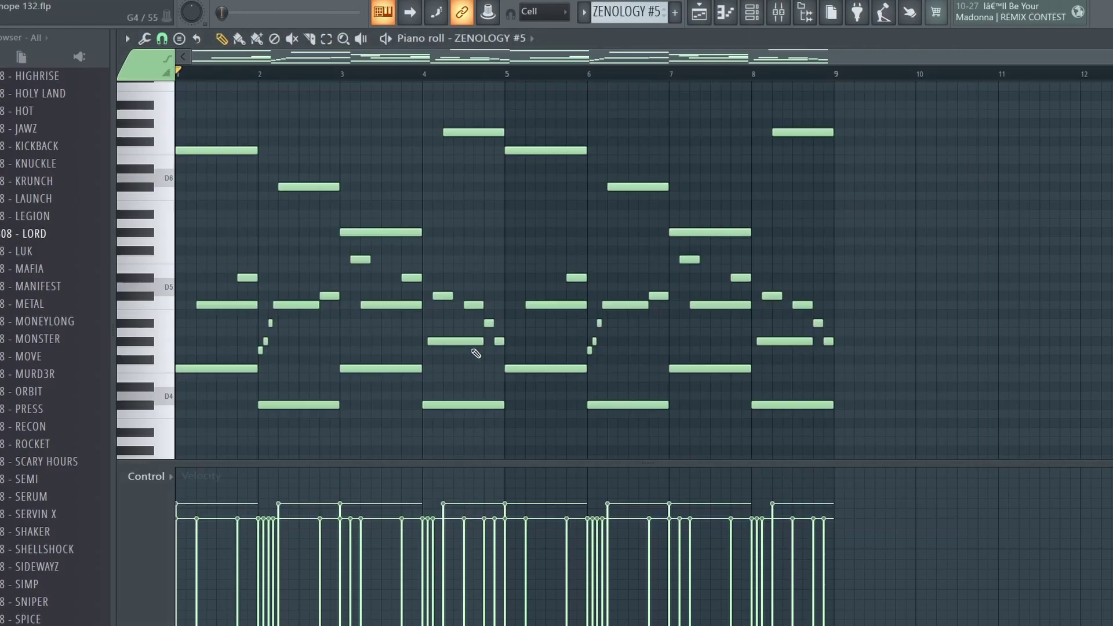
key("space")
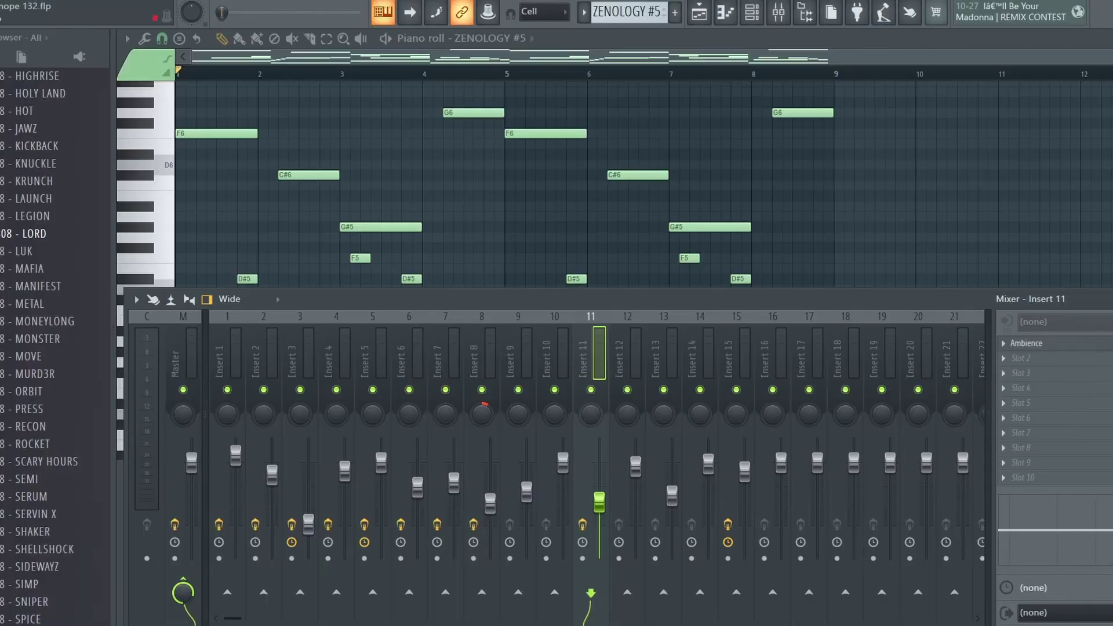
Step: Close the mixer and open the playlist to review the track arrangement
key("F9")
key("F5")
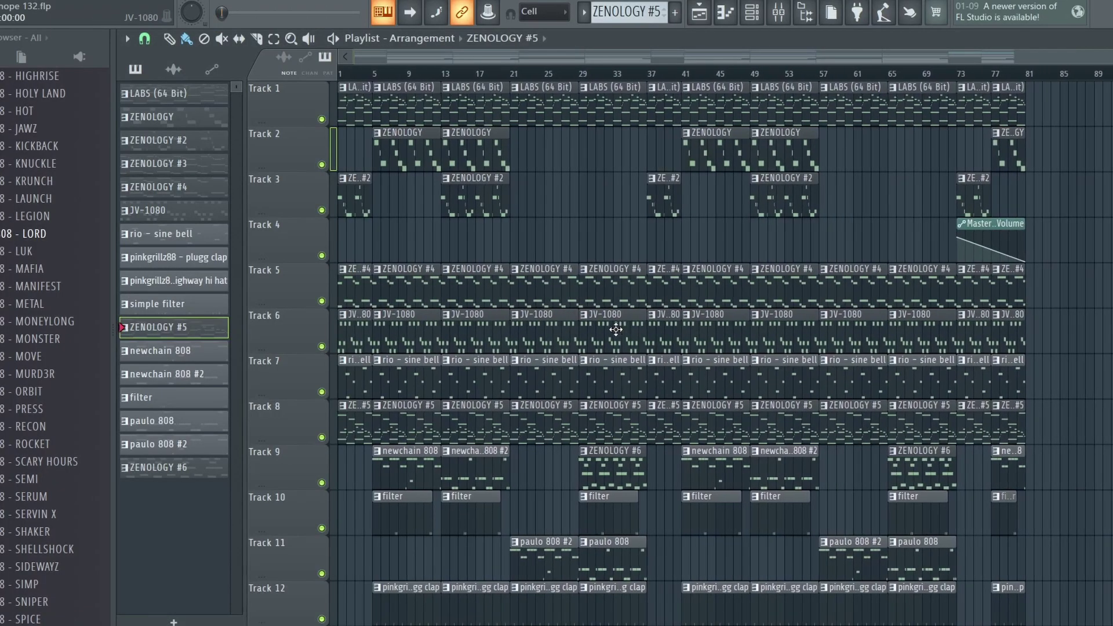
scroll(596, 331, "up", 2)
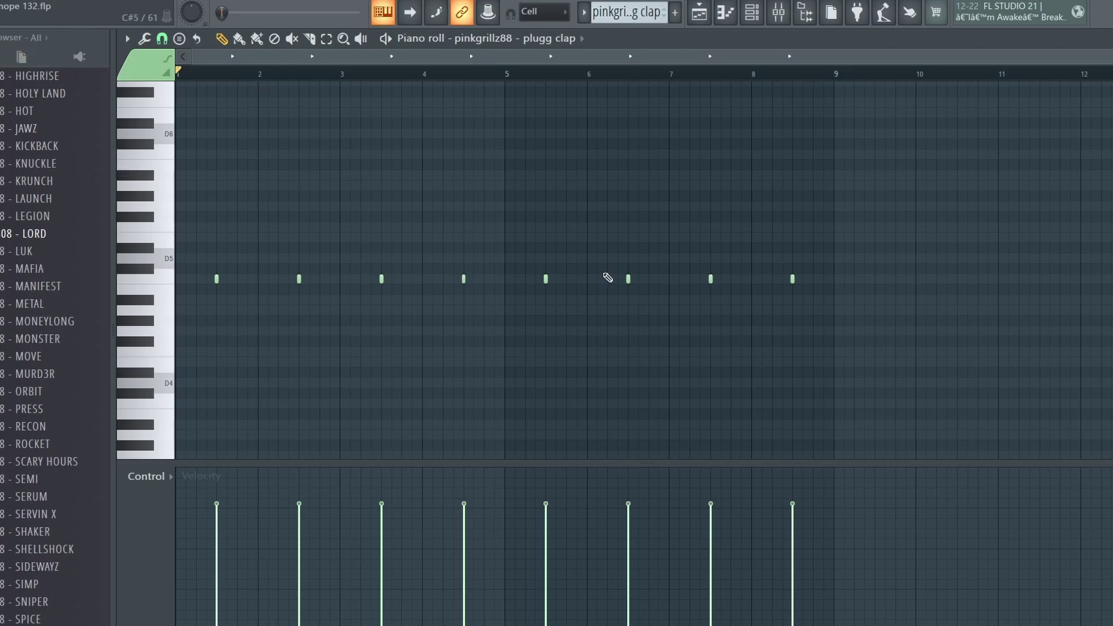
Step: Play the plugg clap pattern, and highlight and play the highway hi hat notes in the piano roll
scroll(223, 168, "down", 3)
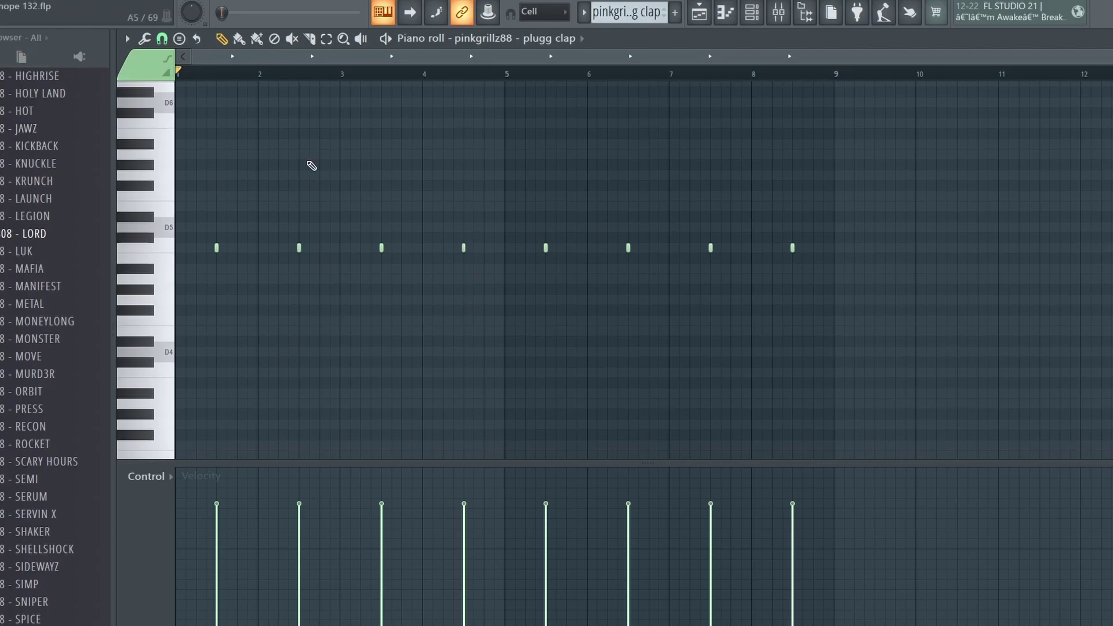
key("space")
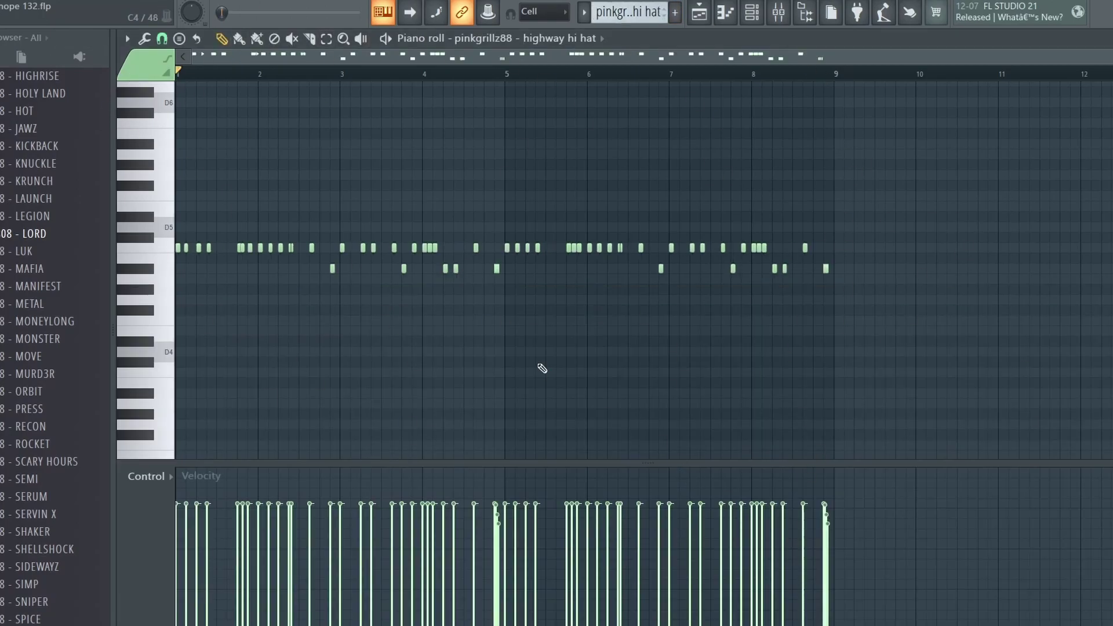
key("ctrl+a")
left_click(840, 405)
key("space")
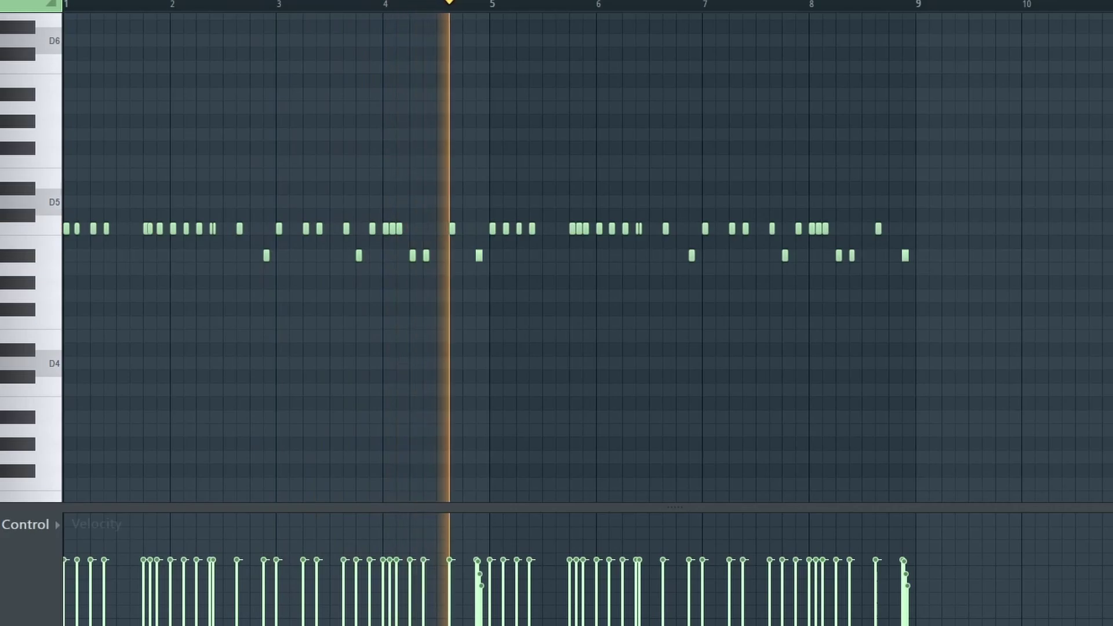
key("space")
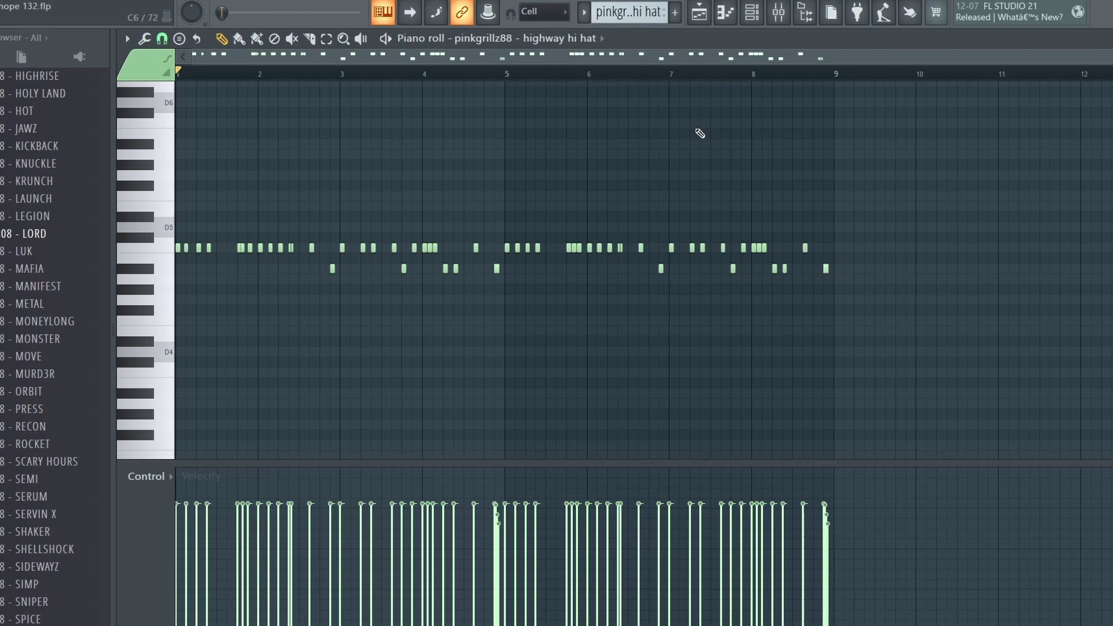
left_click_drag(308, 264, 294, 286)
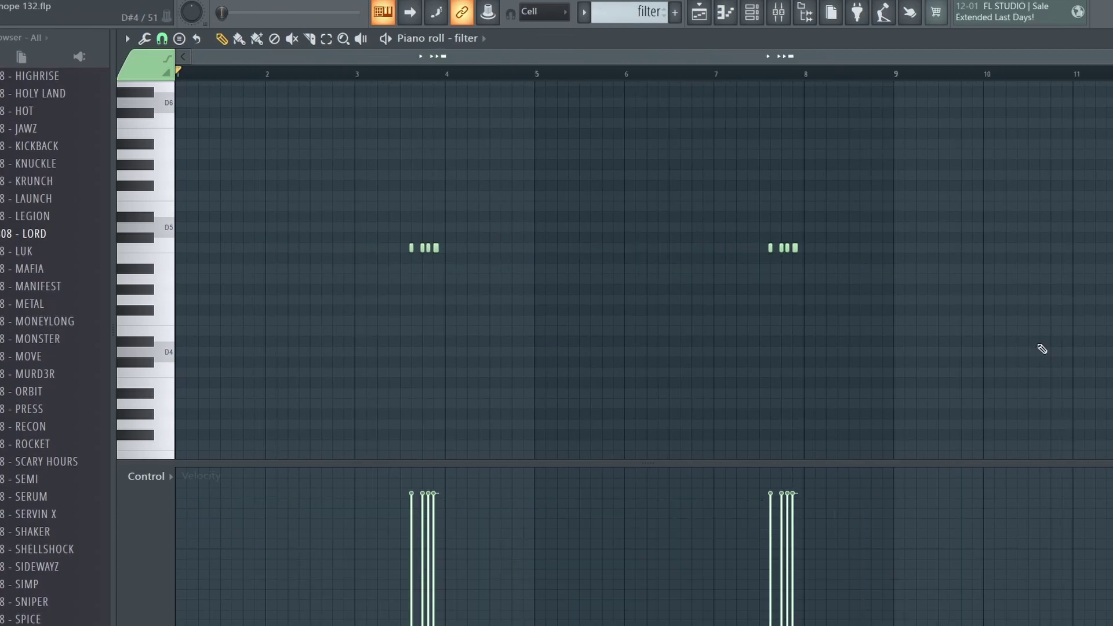
Step: Highlight the filter pattern's notes and play it from bar 3, and play the simple filter pattern
left_click_drag(962, 335, 224, 173)
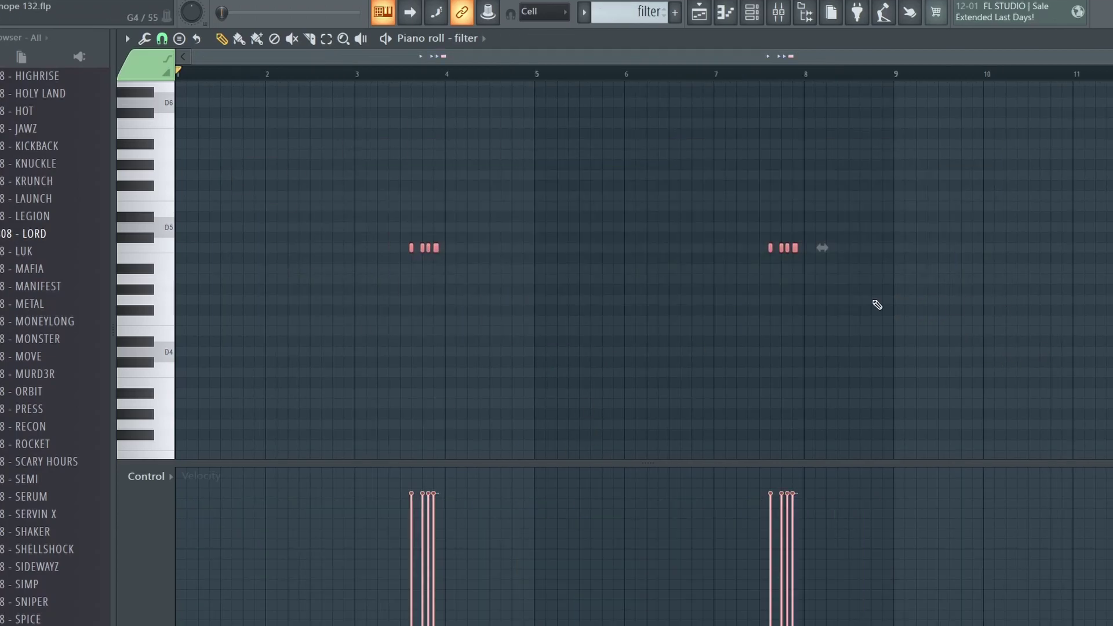
left_click(364, 77)
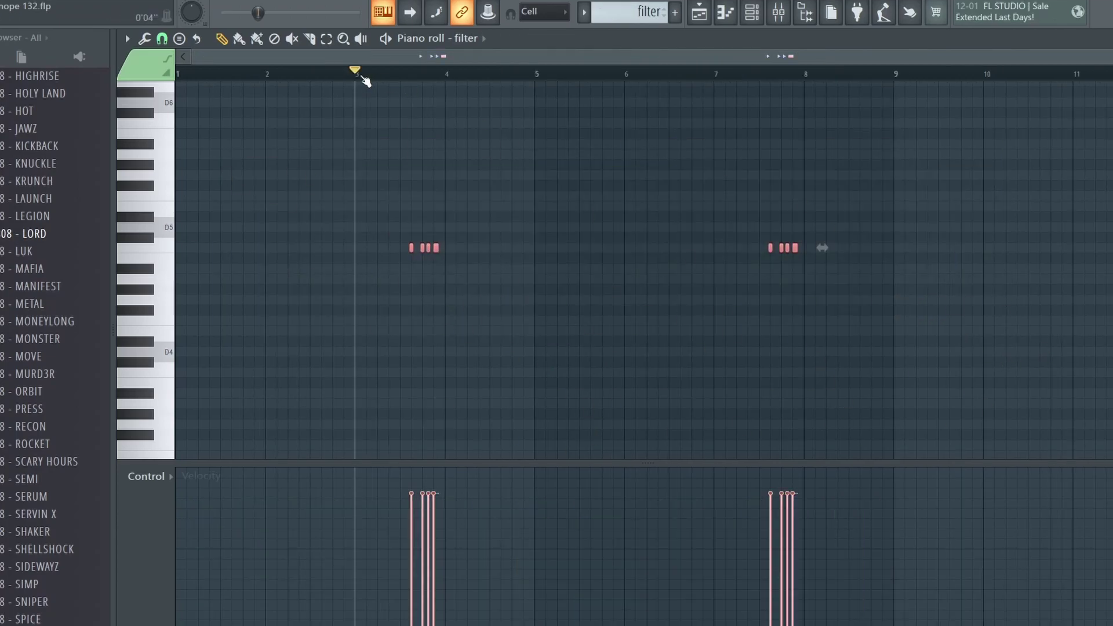
key("space")
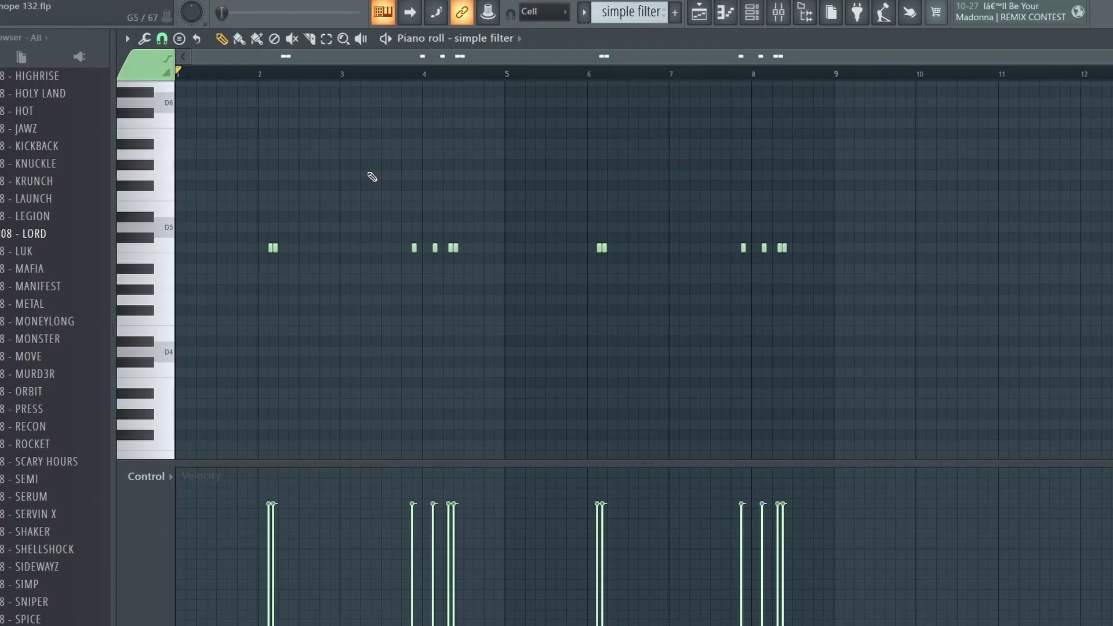
key("space")
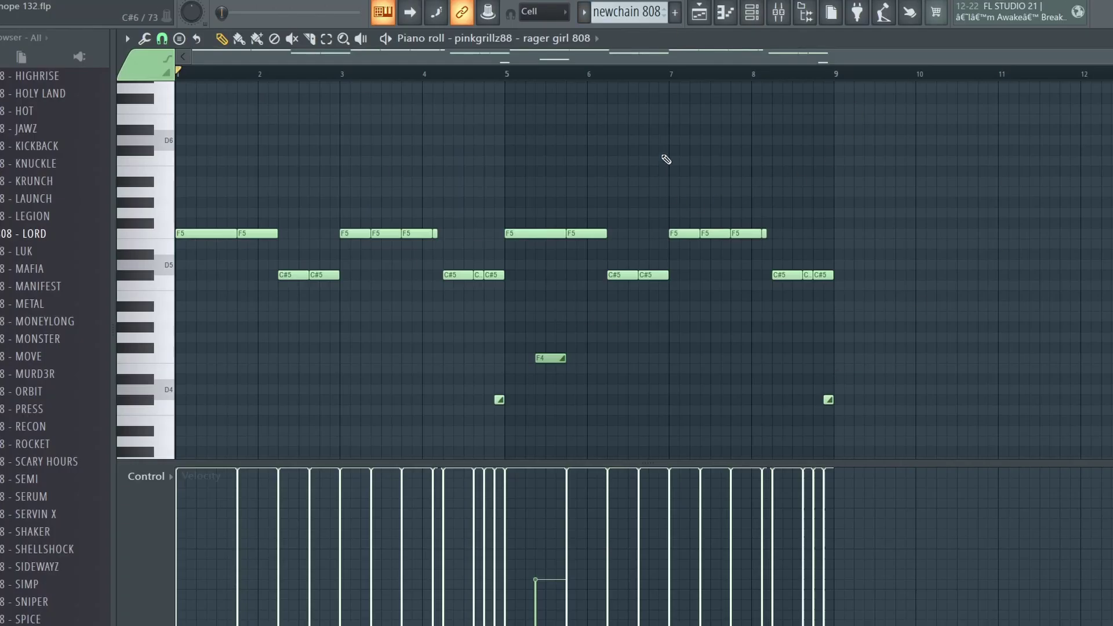
Step: Play the newchain 808 and newchain 808 #2 patterns in the piano roll
key("space")
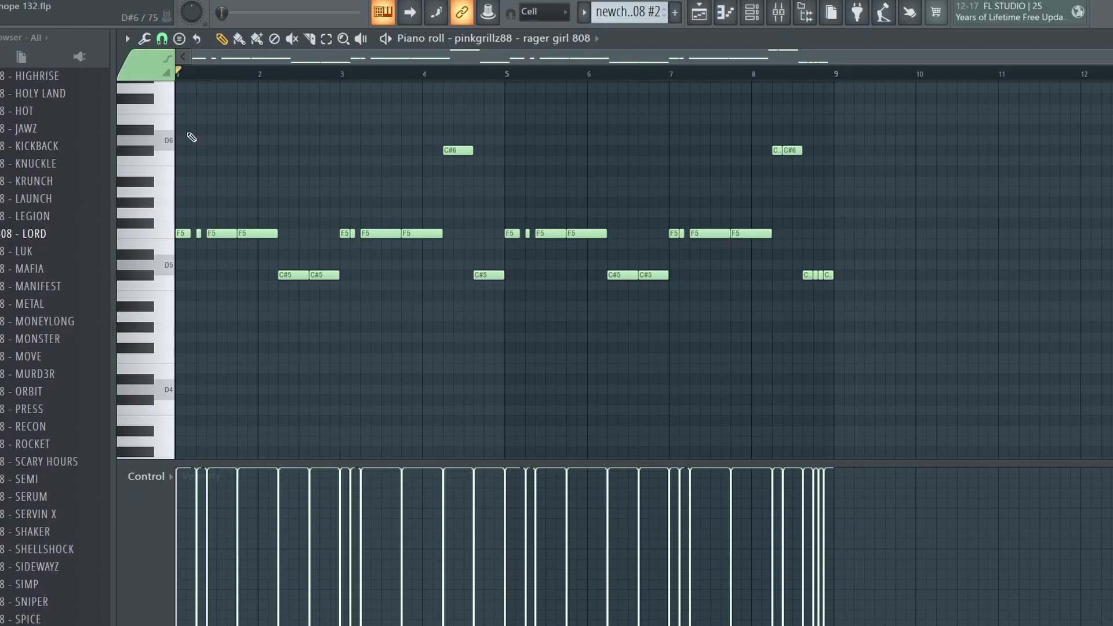
scroll(423, 307, "up", 1)
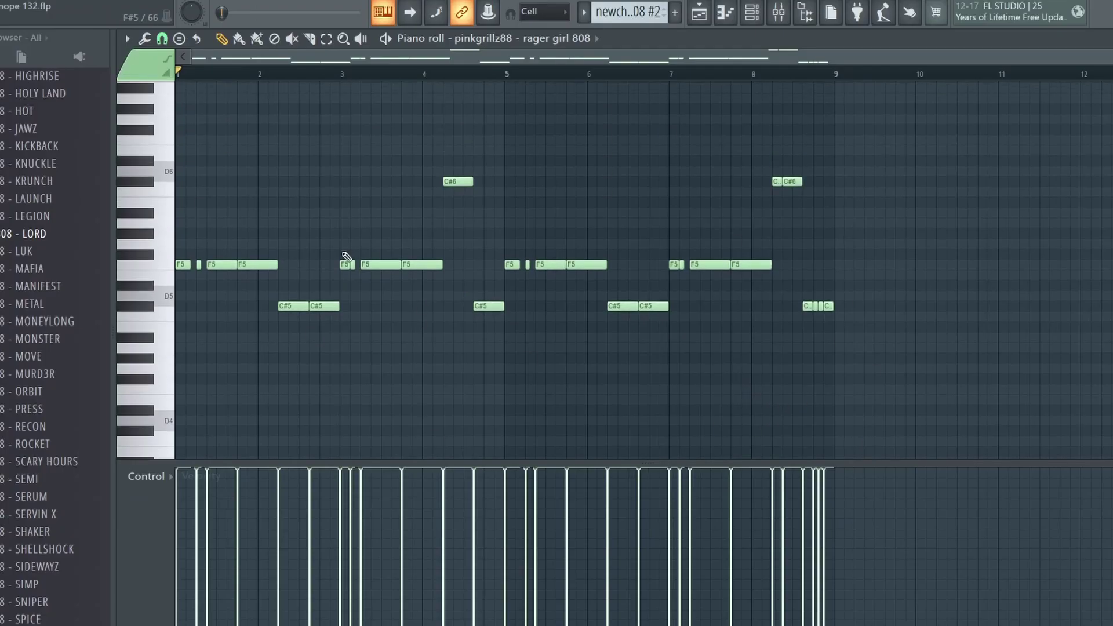
key("space")
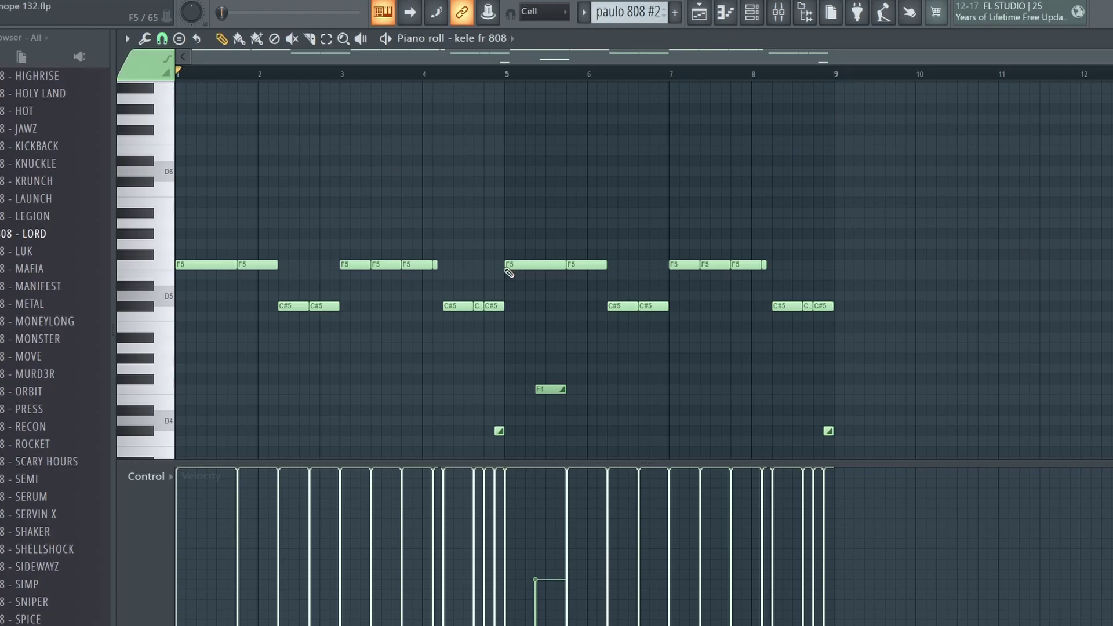
Step: Highlight the paulo 808 #2 bass notes, clear the selection and play the pattern
scroll(618, 325, "down", 1)
left_click_drag(943, 447, 367, 259)
left_click_drag(211, 173, 904, 426)
left_click(286, 209)
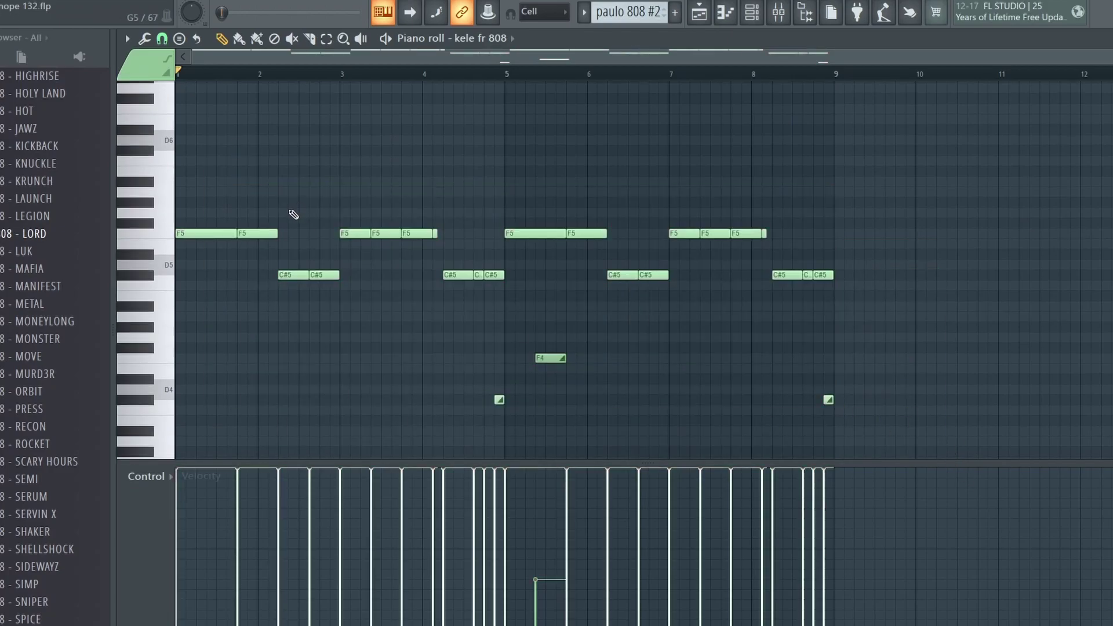
key("space")
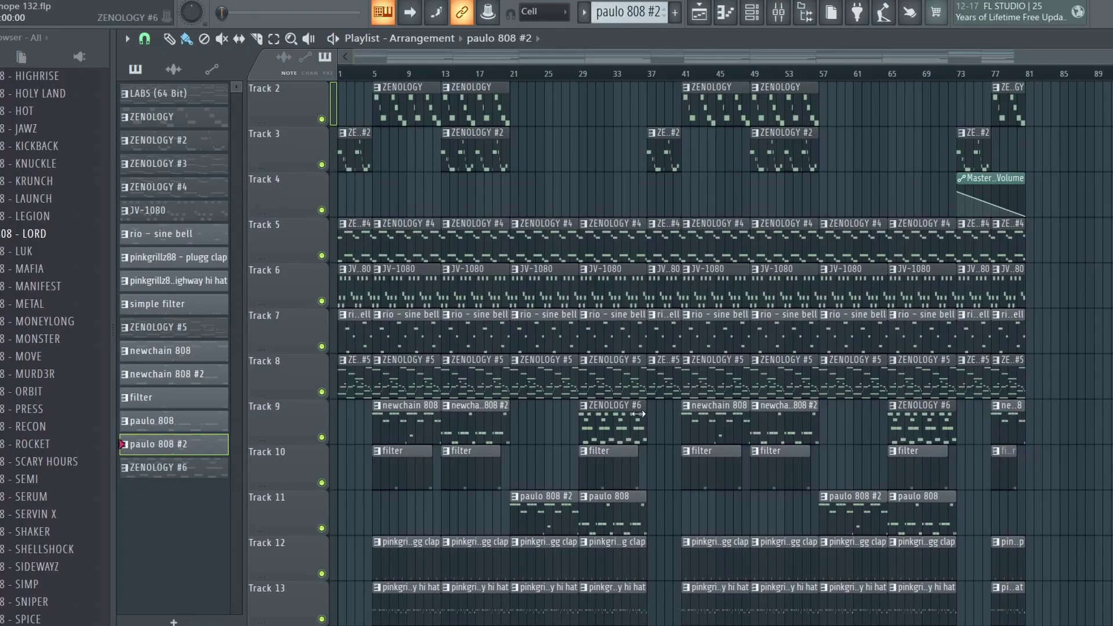
Step: Open the ZENOLOGY #6 pattern from Track 9 in the piano roll and show its instrument's preset
double_click(639, 414)
scroll(455, 157, "down", 2)
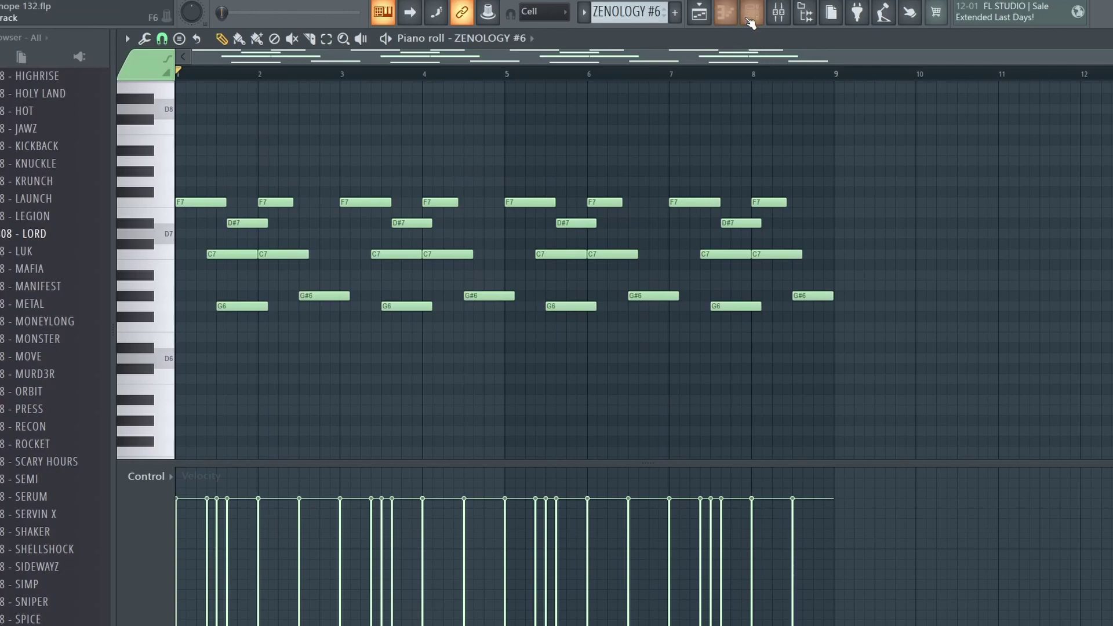
left_click(751, 12)
left_click(273, 484)
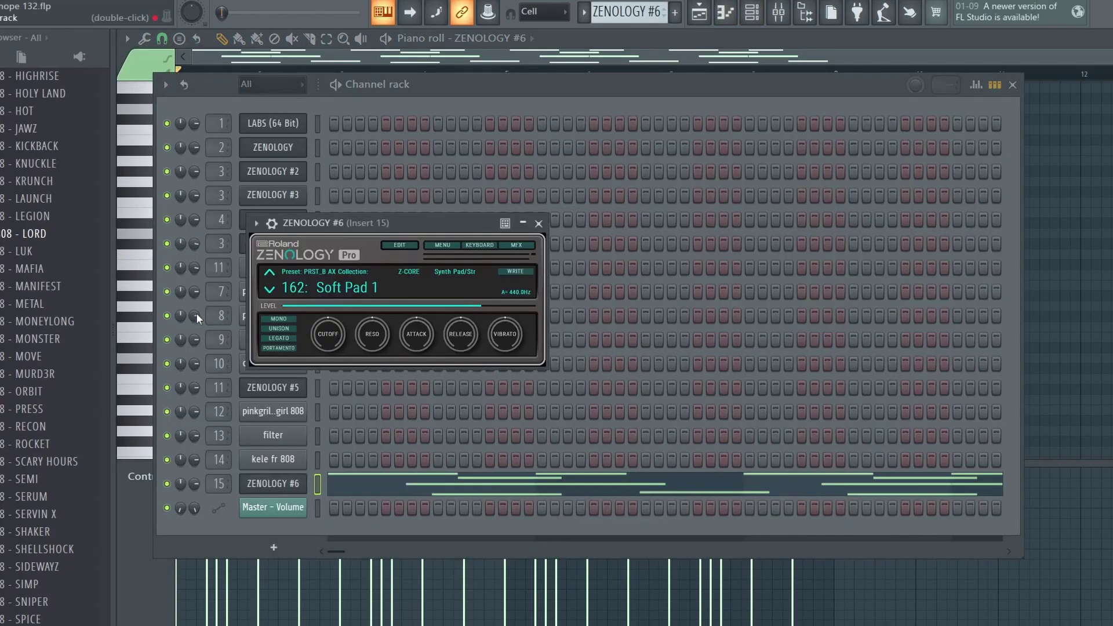
key("F7")
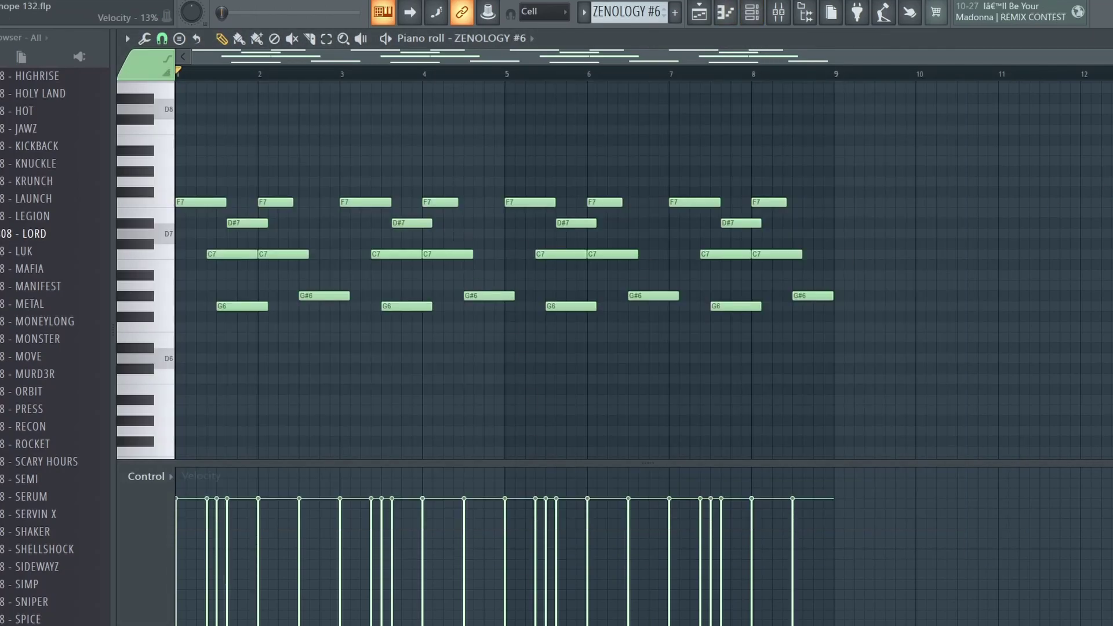
Step: Play the ZENOLOGY #6 pattern and inspect Fruity parametric EQ 2 and Ambience on mixer Insert 15
key("space")
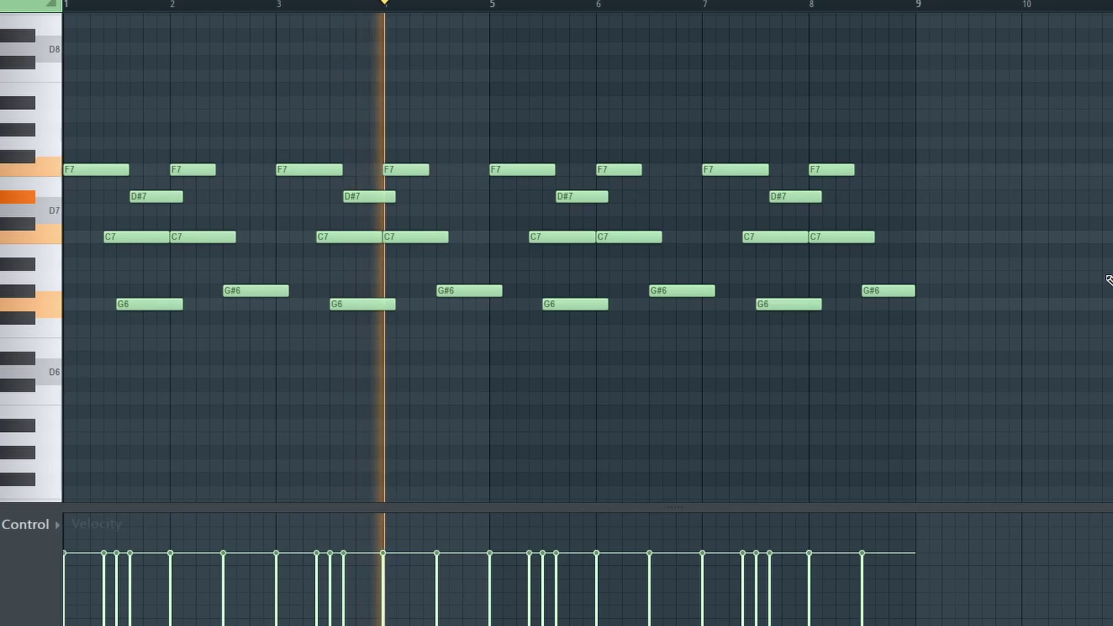
key("space")
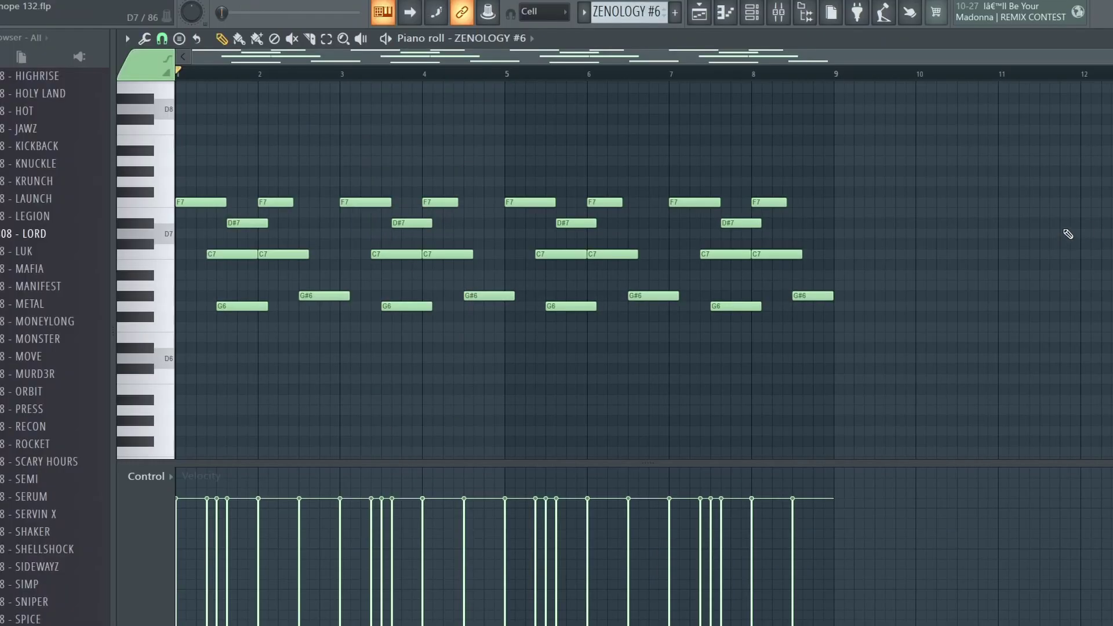
left_click(778, 11)
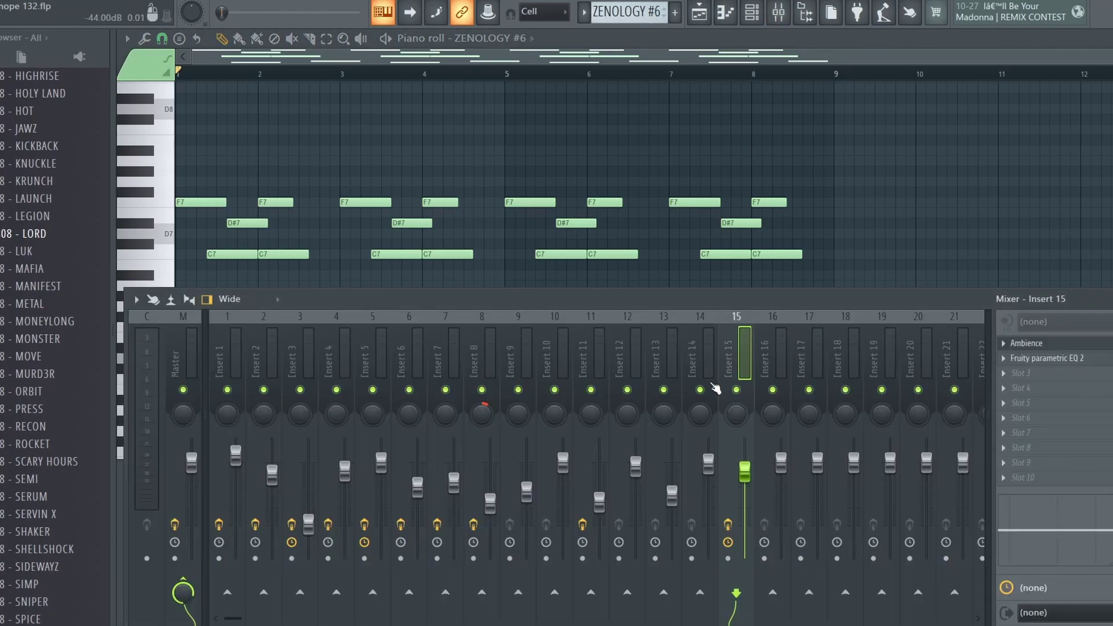
left_click(1041, 359)
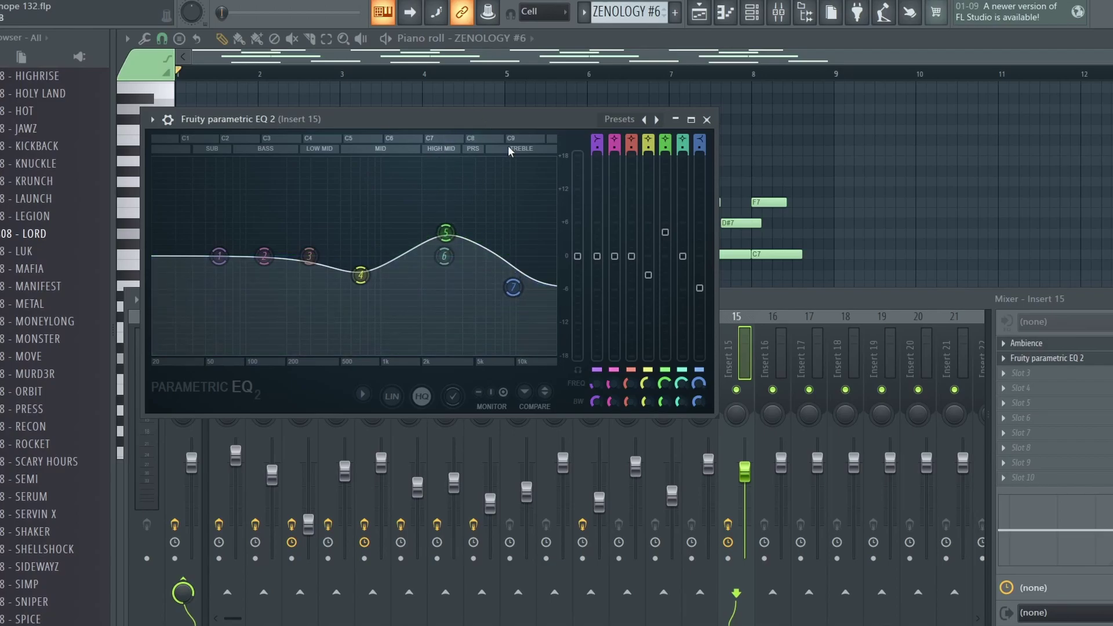
left_click(1043, 344)
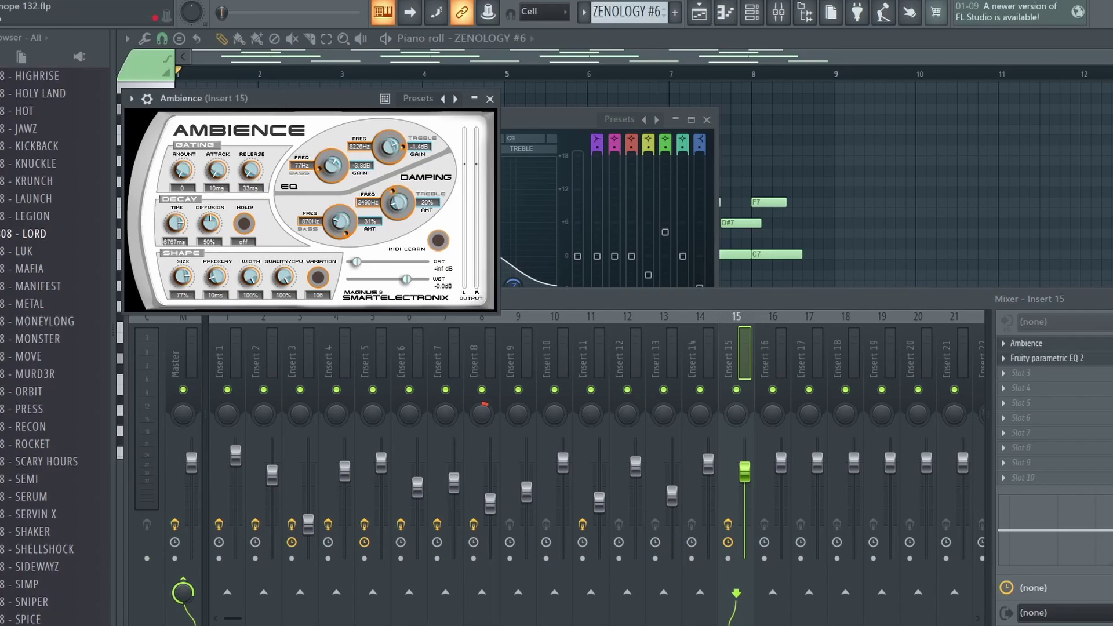
Step: Return to the playlist and highlight the clips between bars 5 and 13 across all tracks
key("F5")
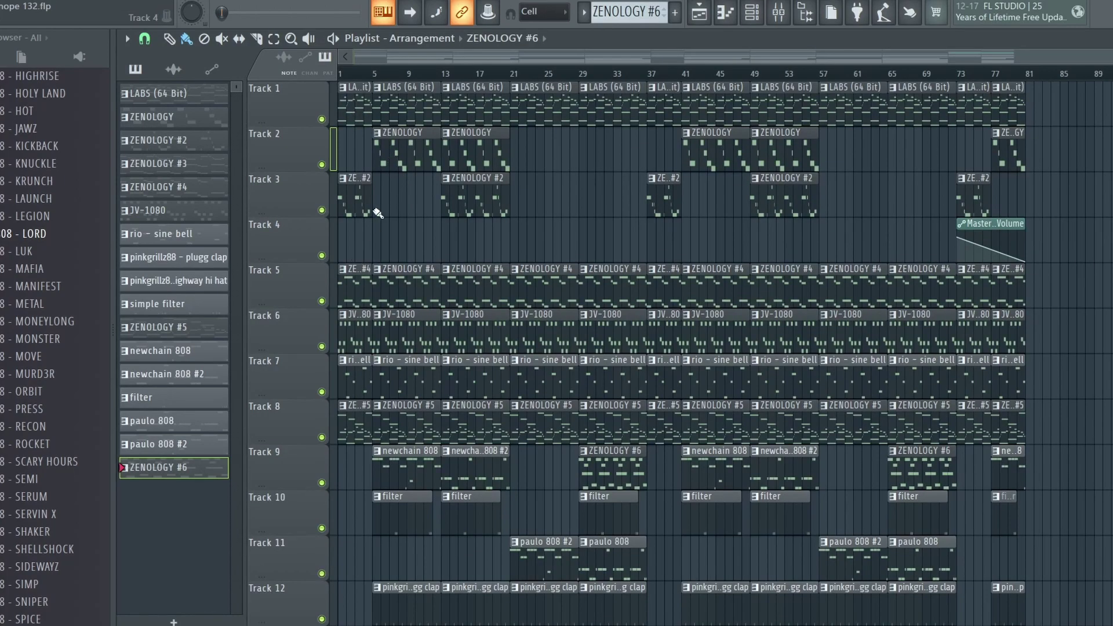
left_click_drag(338, 512, 390, 614)
scroll(437, 234, "up", 3)
scroll(436, 234, "down", 2)
scroll(388, 97, "up", 3)
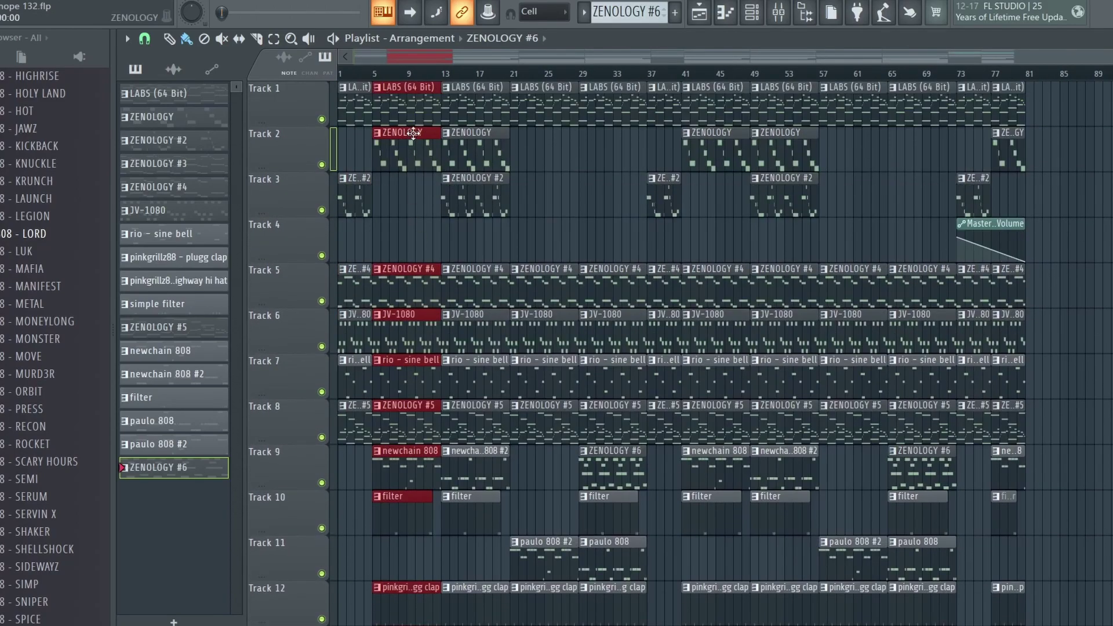
Step: Point out the ZENOLOGY #2 clip at bar 13 and highlight all clips between bars 13 and 21
left_click(529, 211)
left_click(475, 191)
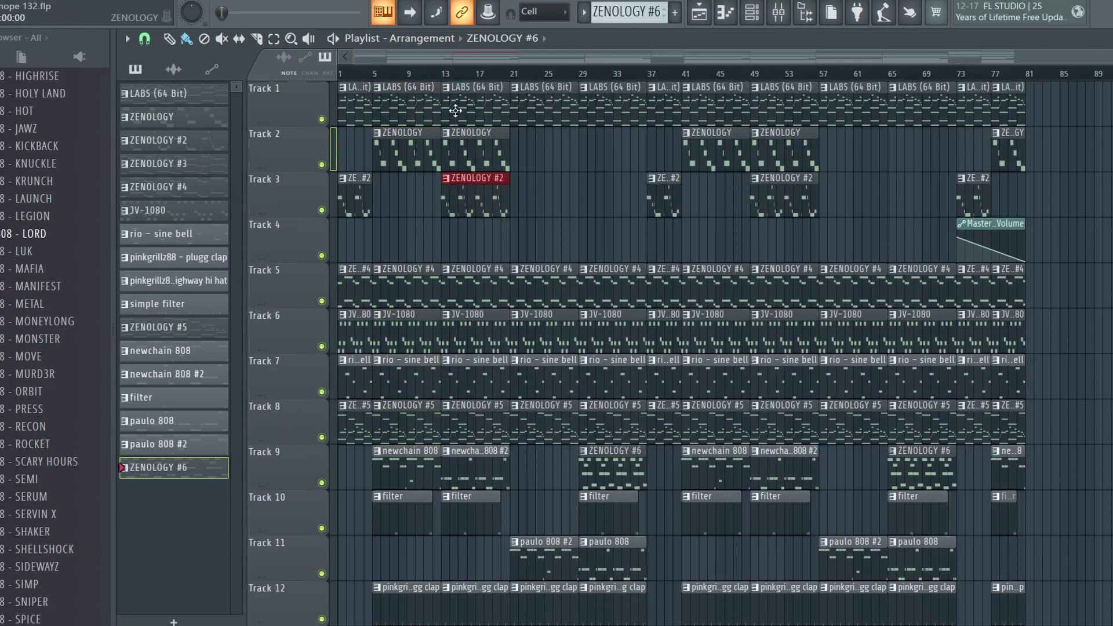
left_click_drag(476, 93, 479, 614)
left_click(465, 367)
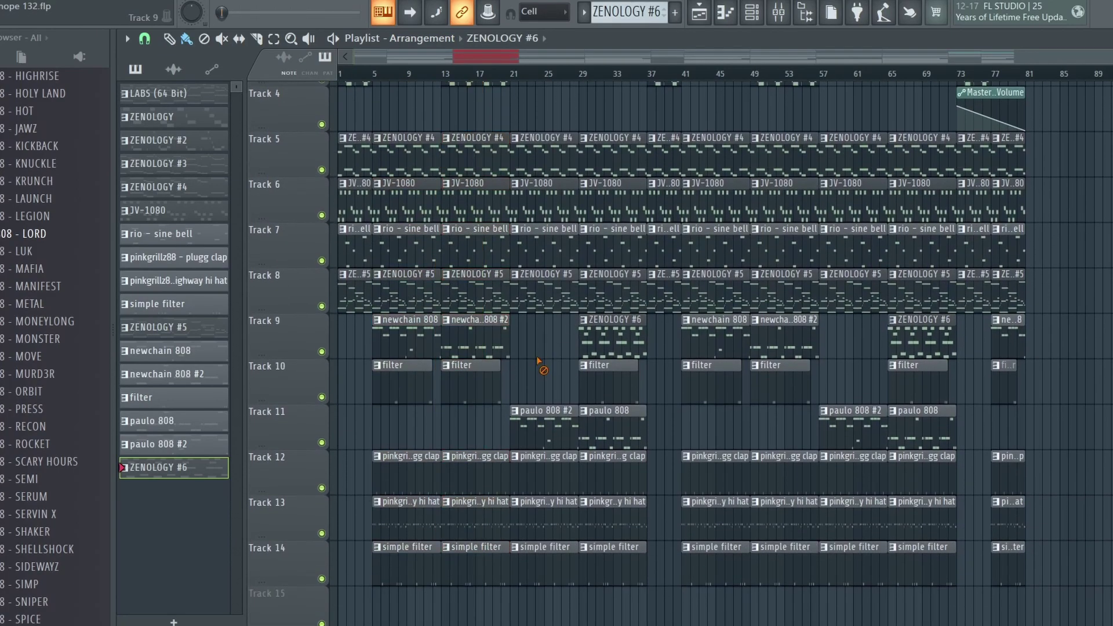
Step: Highlight the clips between bars 21 and 29, clear the selection and review the rest of the arrangement
scroll(522, 266, "up", 3)
left_click_drag(549, 142, 522, 617)
left_click(608, 150)
scroll(711, 133, "up", 3)
scroll(710, 132, "down", 3)
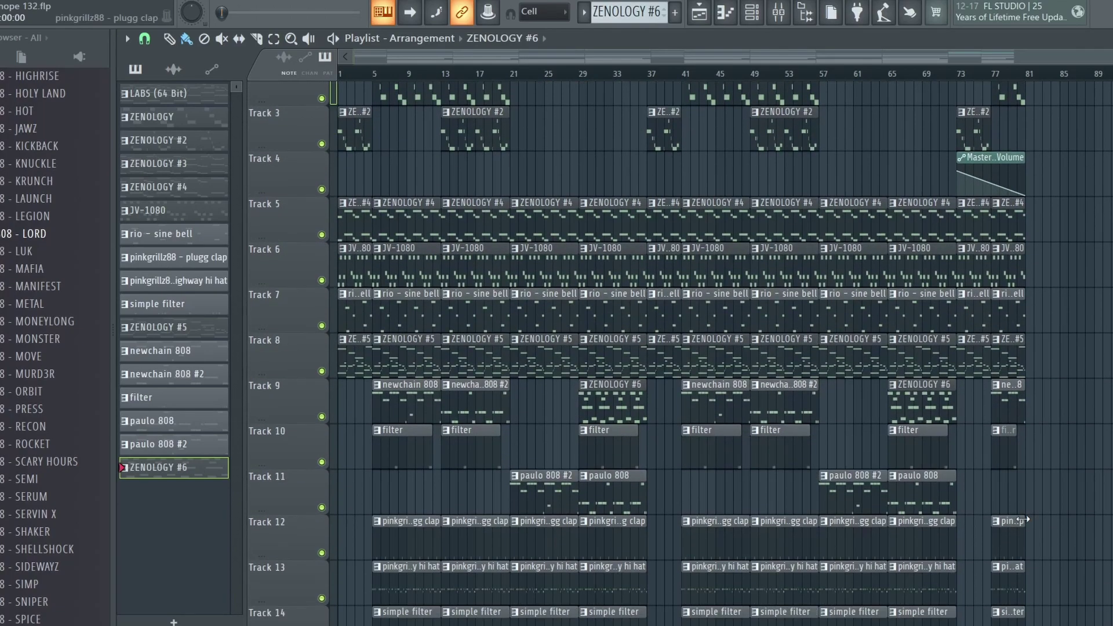
scroll(1043, 148, "up", 3)
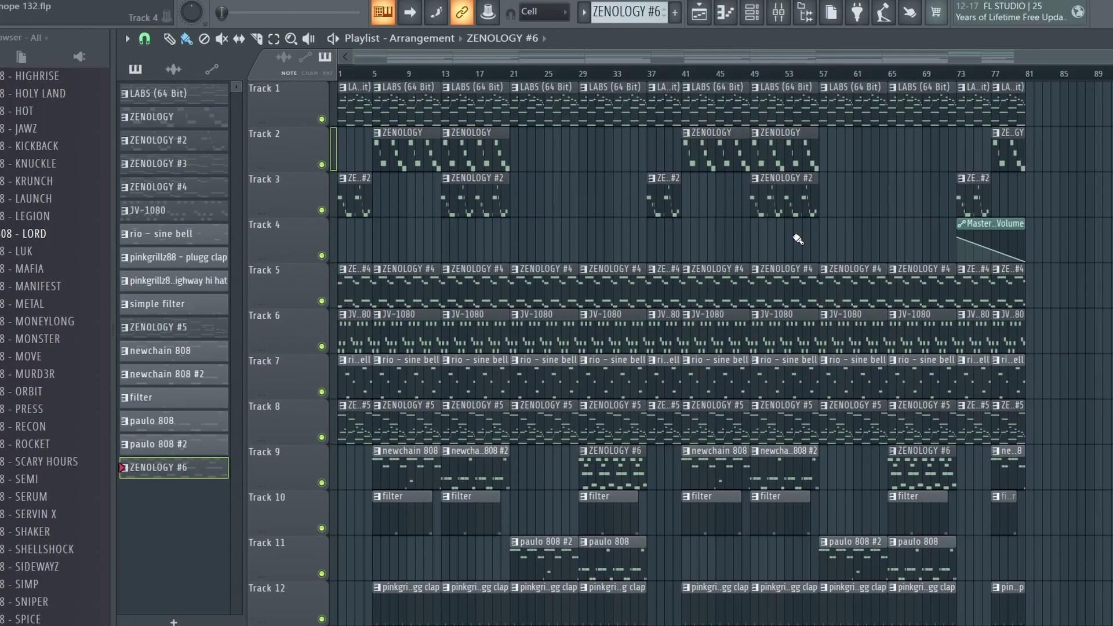